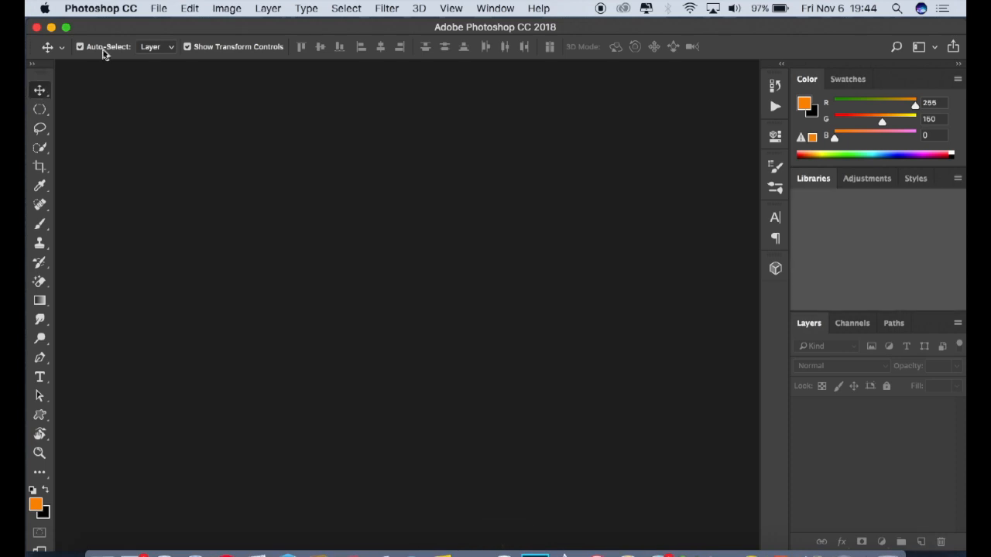
Step: Open the photo _DSC1551.JPG from the iCloud Desktop folder
{"action": "left_click", "coordinate": [157, 9]}
{"action": "left_click", "coordinate": [157, 9]}
{"action": "left_click", "coordinate": [157, 8]}
{"action": "left_click", "coordinate": [168, 39]}
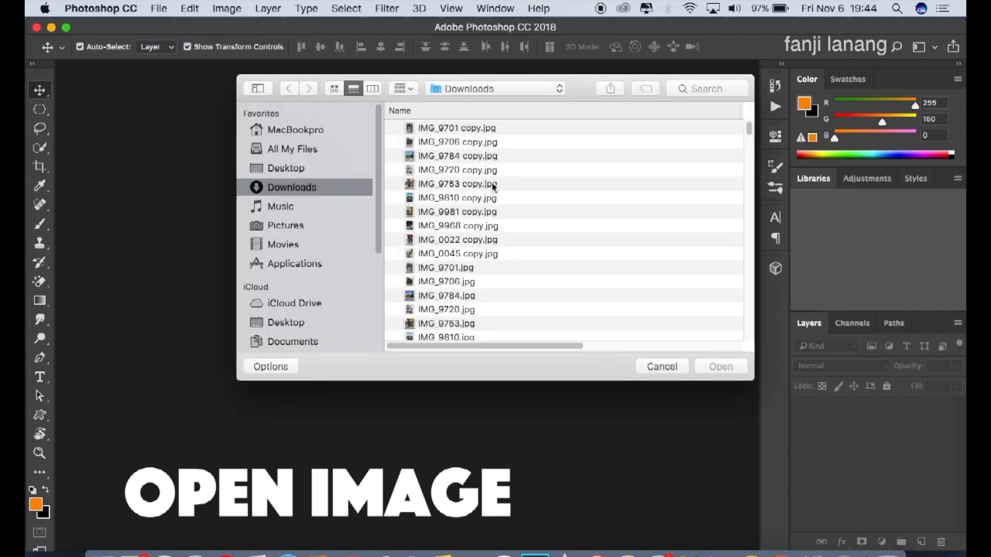
{"action": "left_click", "coordinate": [292, 325]}
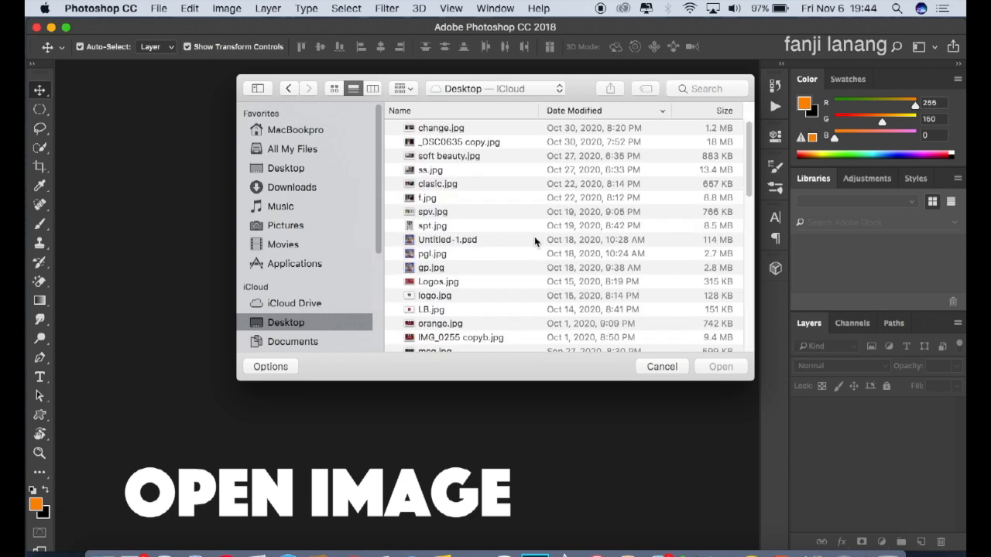
{"action": "scroll", "coordinate": [535, 240], "scroll_direction": "down", "scroll_amount": 10}
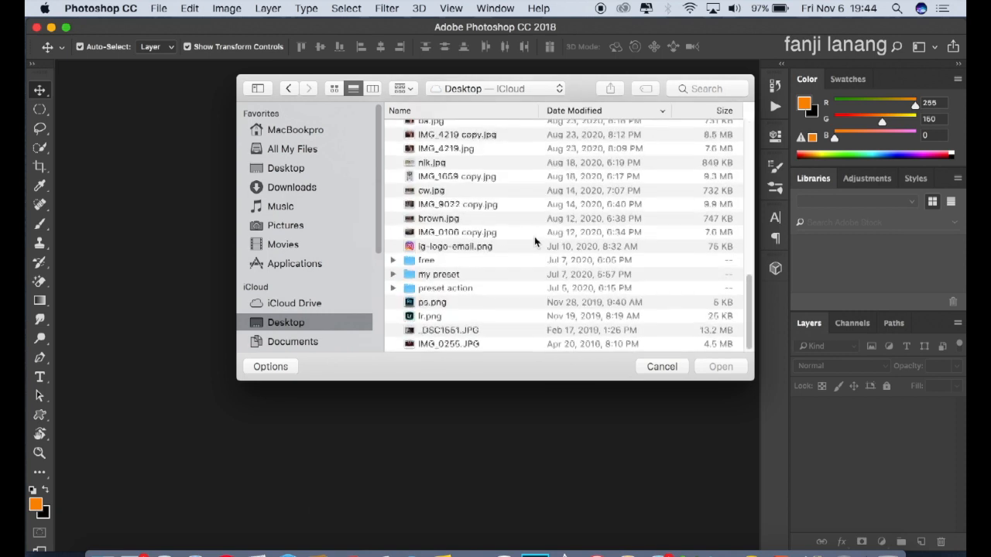
{"action": "left_click", "coordinate": [479, 332]}
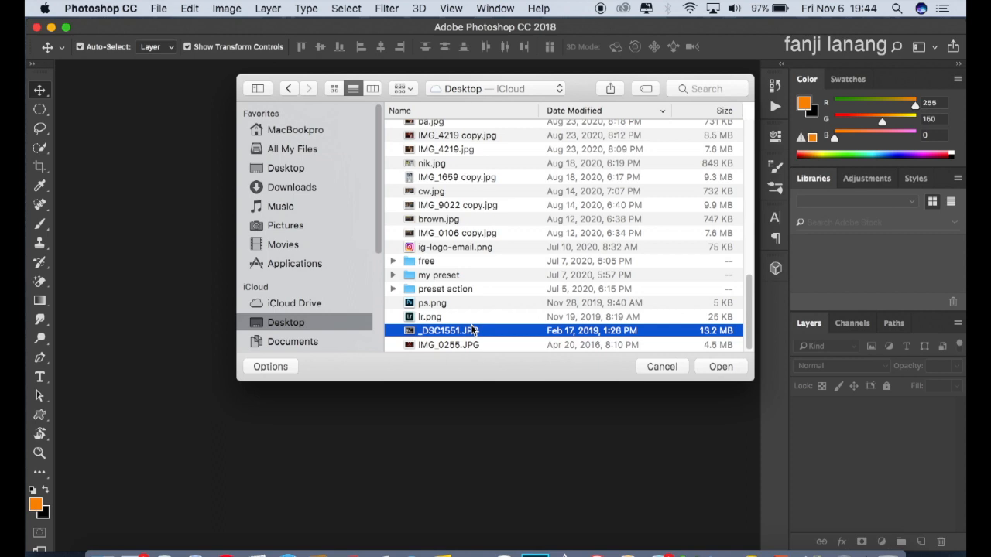
{"action": "left_click", "coordinate": [721, 367]}
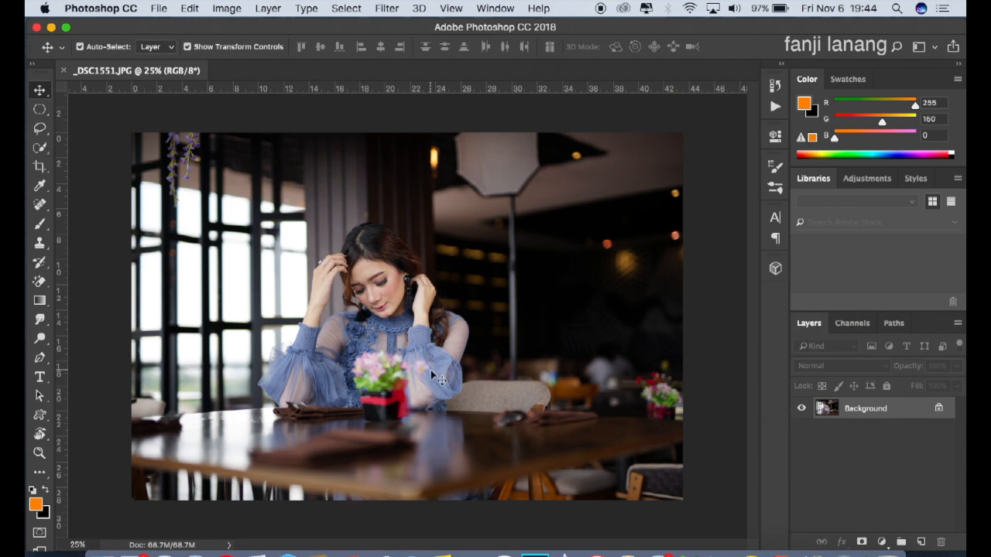
Step: Duplicate the Background layer and open the Camera Raw Filter on the copy
{"action": "left_click_drag", "start_coordinate": [904, 417], "coordinate": [926, 540]}
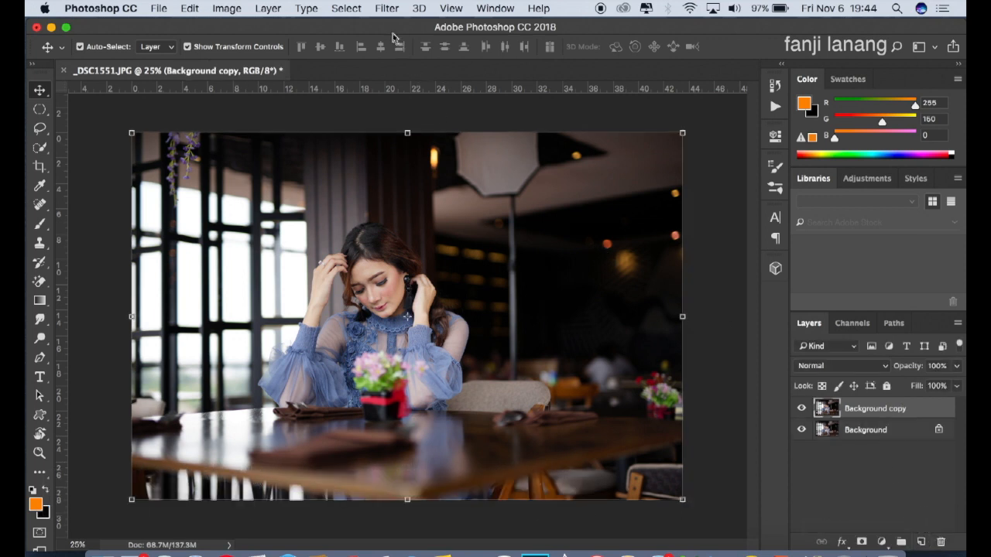
{"action": "left_click", "coordinate": [386, 9]}
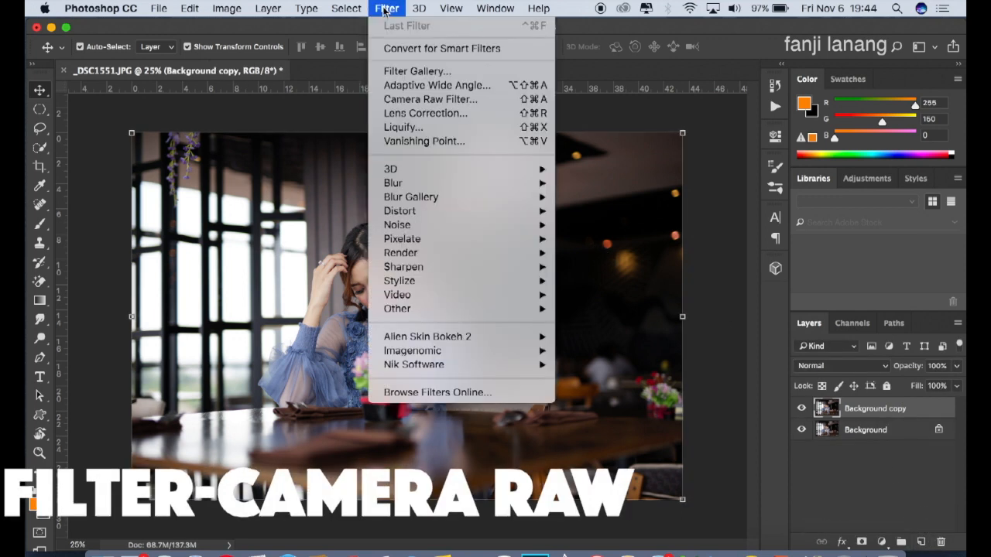
{"action": "left_click", "coordinate": [408, 99]}
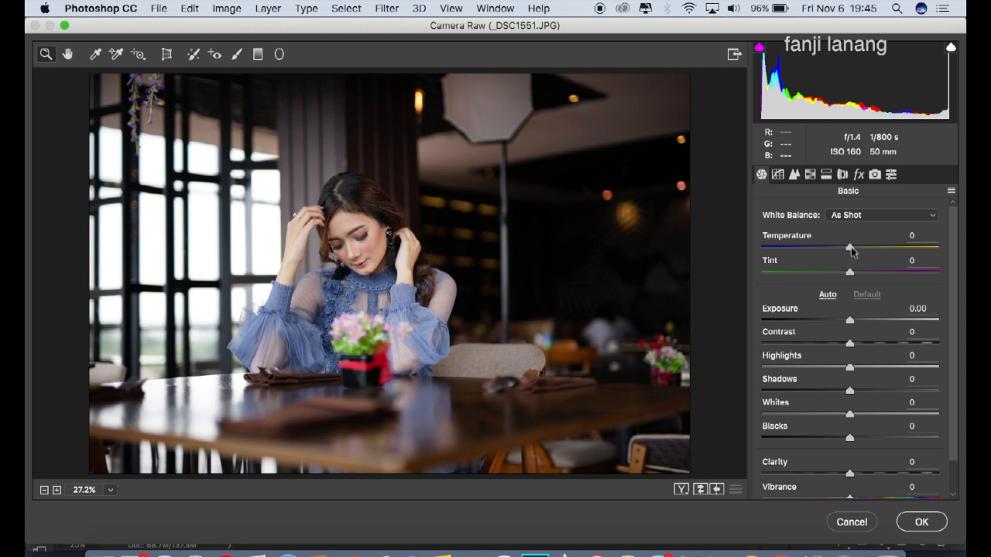
Step: Set the basic Temperature to +15, Highlights to -30 and Shadows to +15
{"action": "left_click_drag", "start_coordinate": [849, 246], "coordinate": [862, 248]}
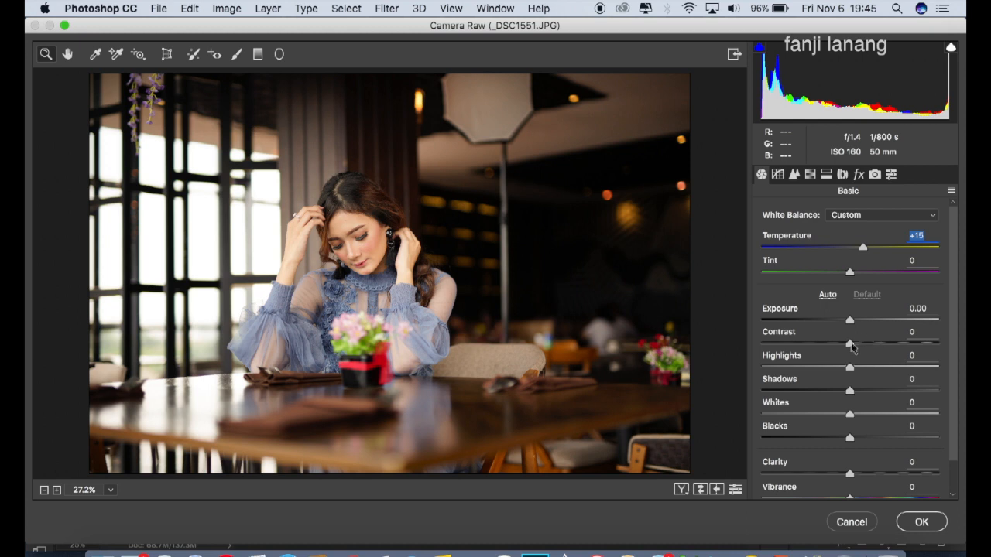
{"action": "left_click", "coordinate": [813, 368]}
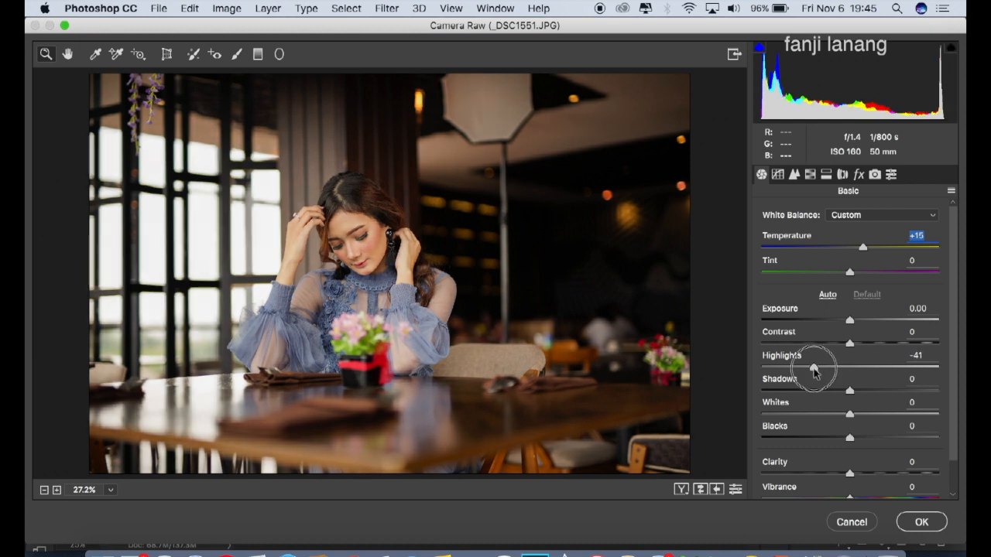
{"action": "left_click_drag", "start_coordinate": [814, 370], "coordinate": [824, 377]}
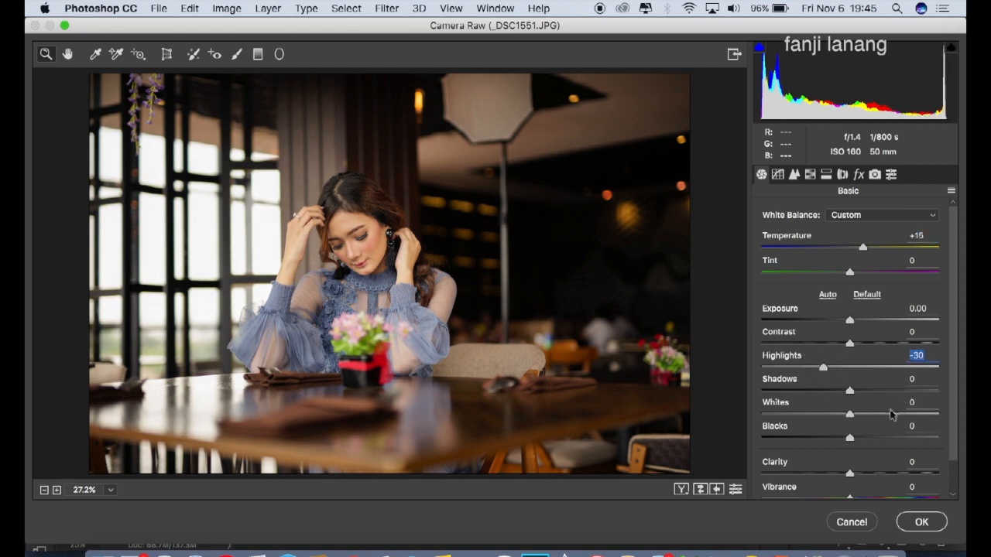
{"action": "left_click_drag", "start_coordinate": [868, 392], "coordinate": [863, 393]}
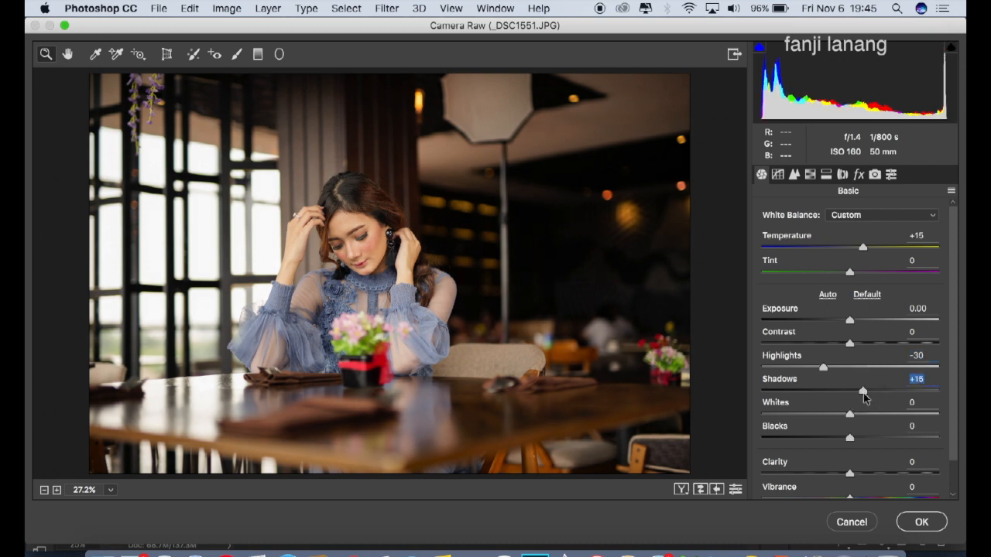
Step: Lift the dark end of the RGB point tone curve and anchor its midpoint at input 129, output 128
{"action": "left_click", "coordinate": [778, 175]}
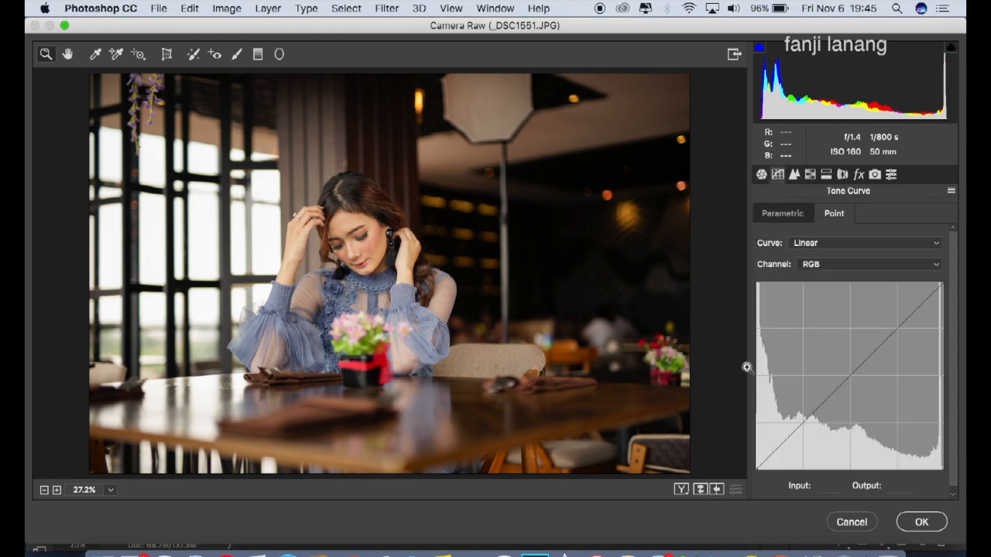
{"action": "left_click_drag", "start_coordinate": [757, 469], "coordinate": [784, 441]}
{"action": "left_click_drag", "start_coordinate": [843, 391], "coordinate": [851, 375]}
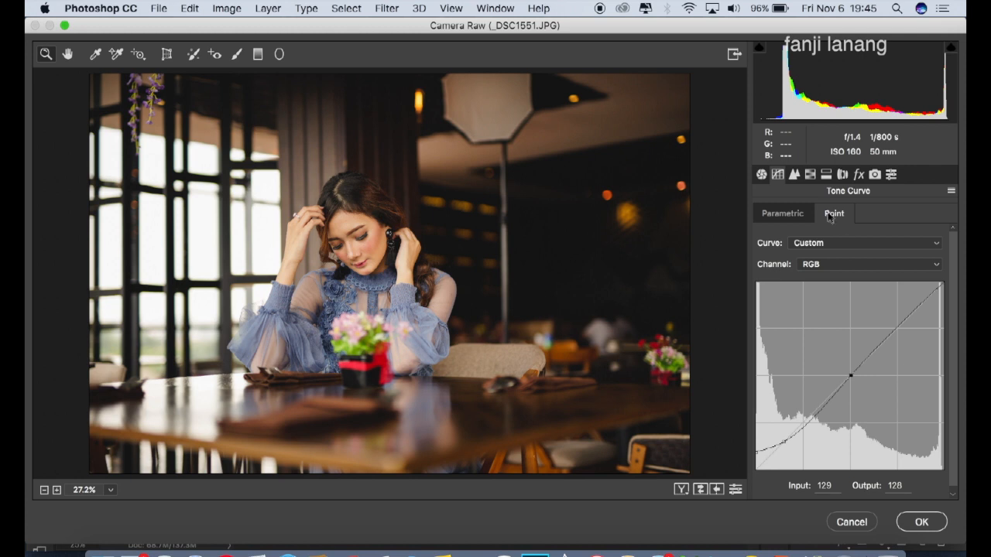
Step: Set the HSL hue of Reds to +6, Oranges to -7, Greens to +25, Aquas to +26 and Blues to -28
{"action": "left_click", "coordinate": [795, 175]}
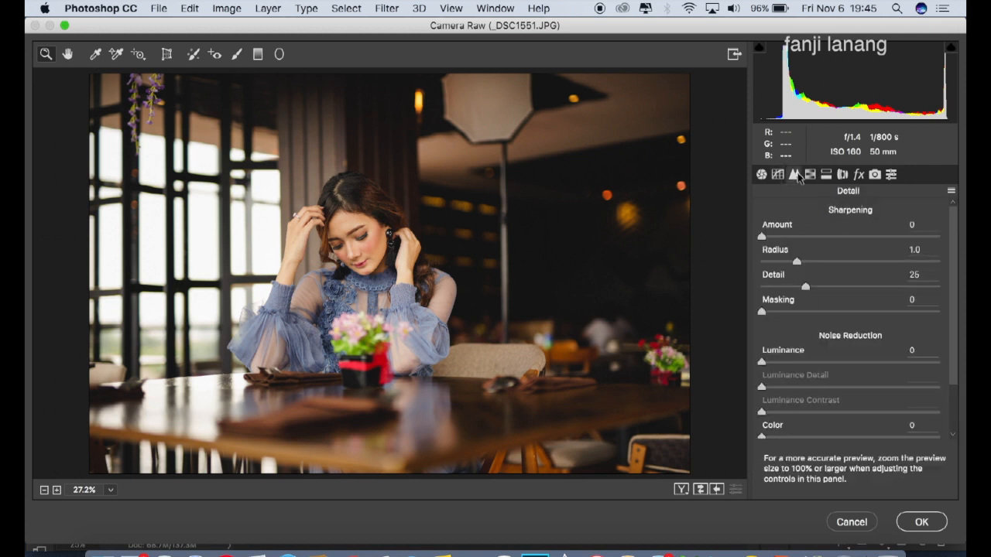
{"action": "left_click", "coordinate": [810, 174]}
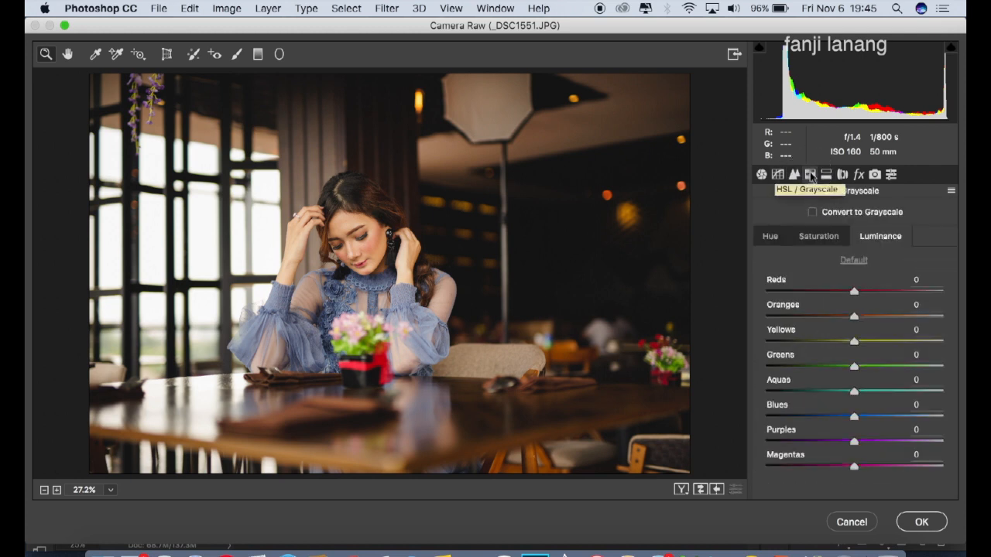
{"action": "left_click", "coordinate": [770, 238]}
{"action": "left_click_drag", "start_coordinate": [856, 295], "coordinate": [849, 324]}
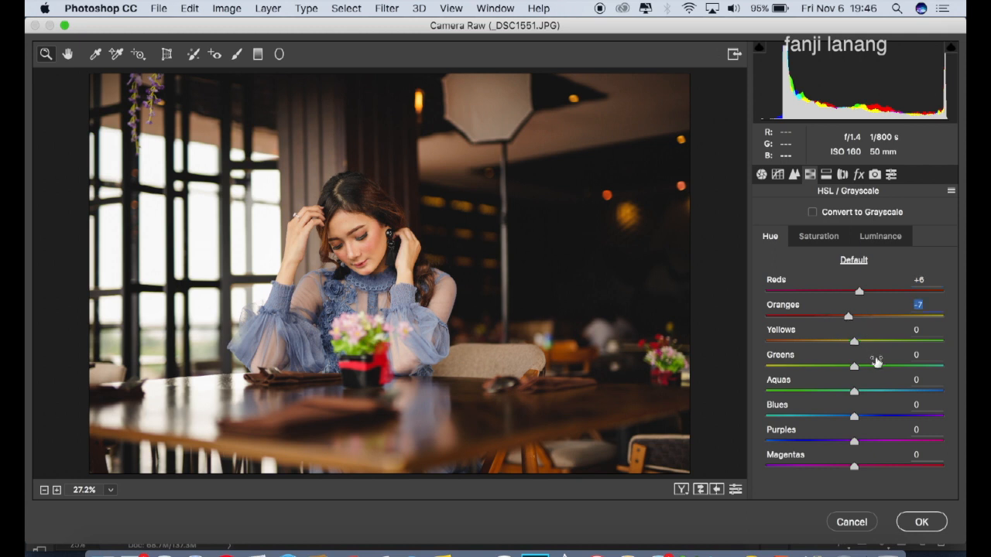
{"action": "left_click_drag", "start_coordinate": [873, 367], "coordinate": [876, 369]}
{"action": "left_click_drag", "start_coordinate": [871, 392], "coordinate": [876, 392]}
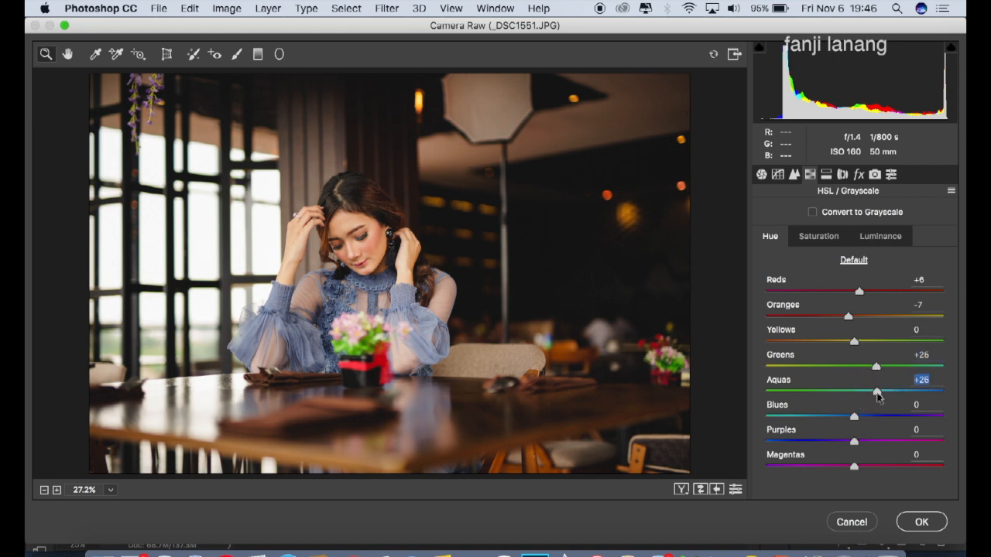
{"action": "left_click_drag", "start_coordinate": [836, 418], "coordinate": [832, 424]}
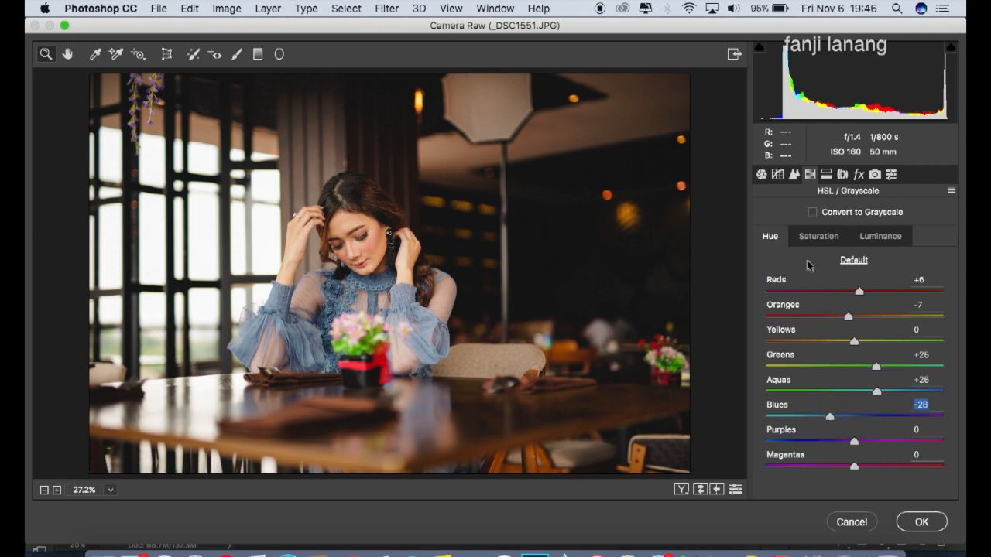
Step: Set the HSL luminance of Oranges to +2 and Blues to -26
{"action": "left_click", "coordinate": [809, 239]}
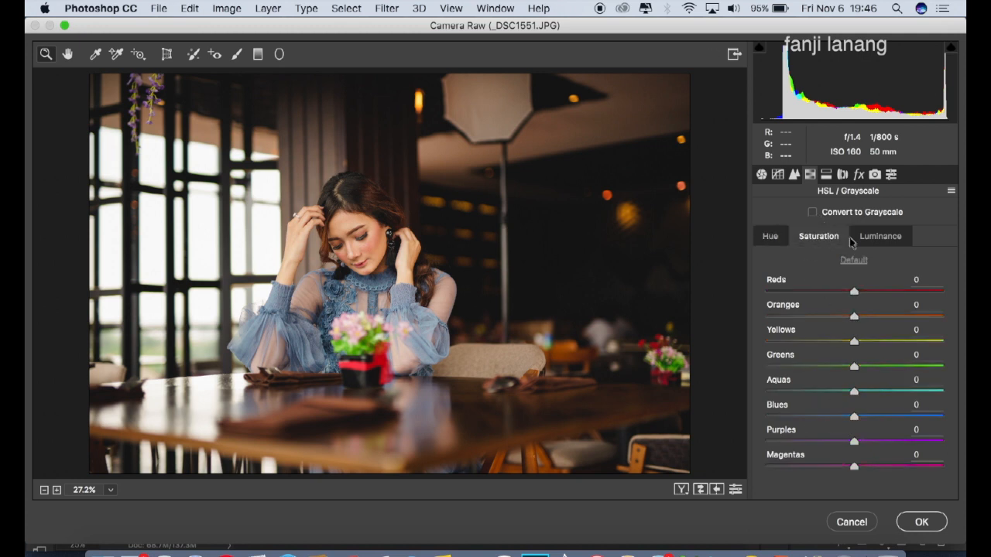
{"action": "left_click", "coordinate": [863, 240]}
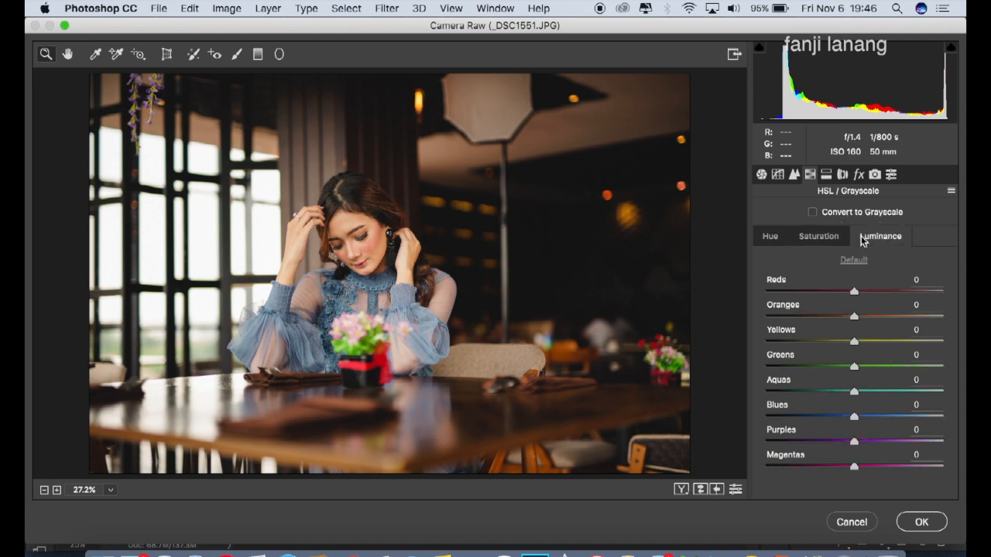
{"action": "left_click_drag", "start_coordinate": [854, 318], "coordinate": [856, 323]}
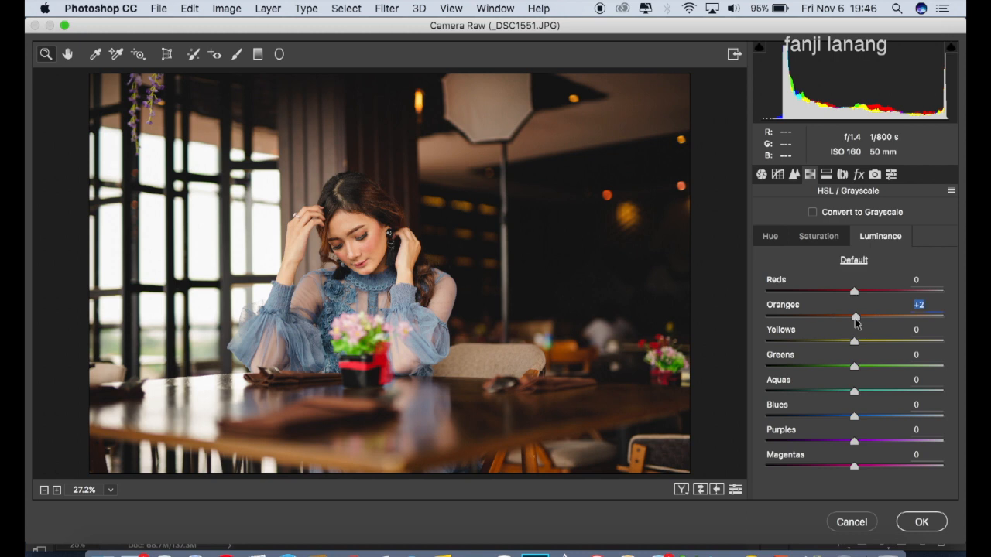
{"action": "left_click_drag", "start_coordinate": [840, 416], "coordinate": [832, 424]}
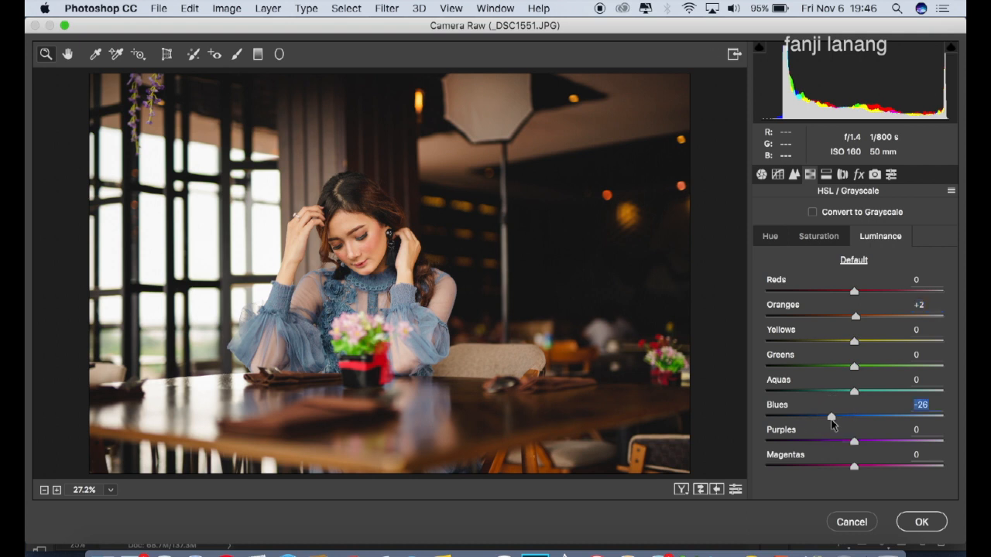
Step: Split-tone the highlights with hue 200 and saturation 10
{"action": "left_click", "coordinate": [826, 175]}
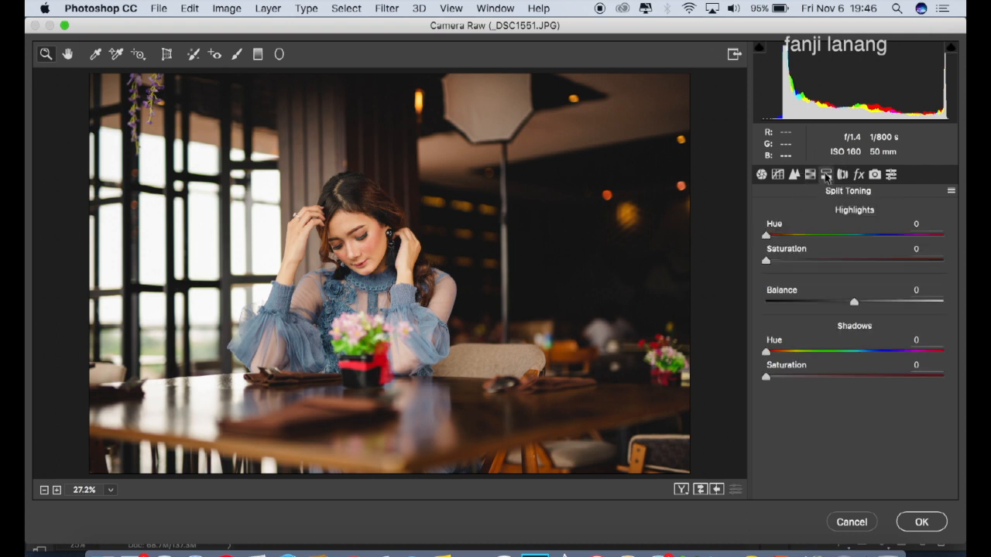
{"action": "left_click", "coordinate": [852, 236]}
{"action": "left_click_drag", "start_coordinate": [852, 237], "coordinate": [865, 241]}
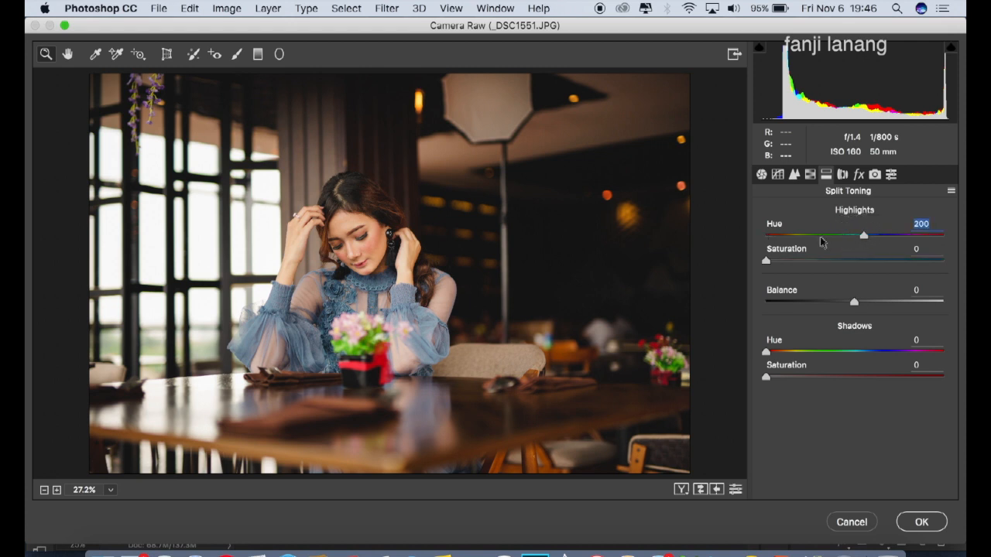
{"action": "left_click", "coordinate": [780, 260]}
{"action": "left_click_drag", "start_coordinate": [780, 262], "coordinate": [784, 265]}
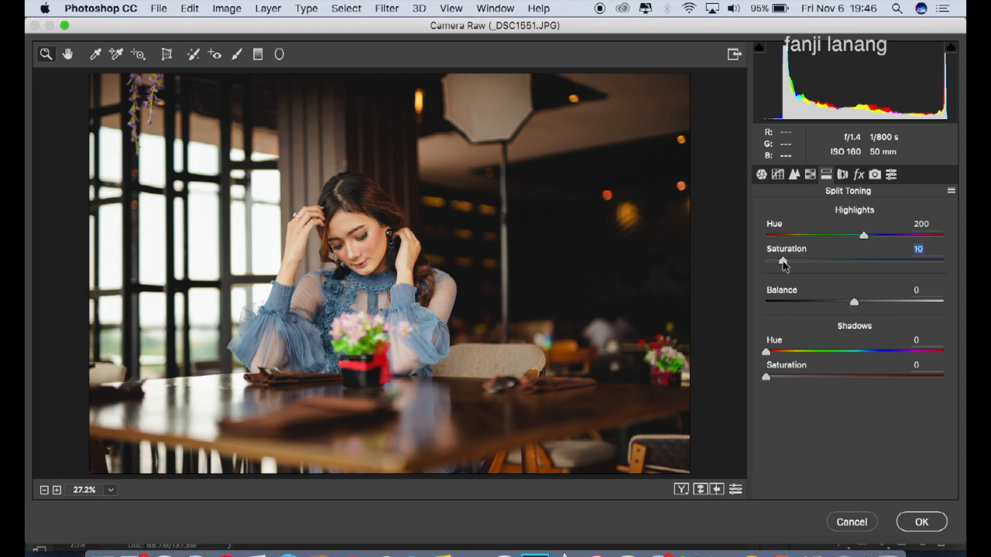
Step: In Camera Calibration, set the shadows tint to +100, the red primary hue to +25 and its saturation to -20
{"action": "left_click", "coordinate": [843, 175]}
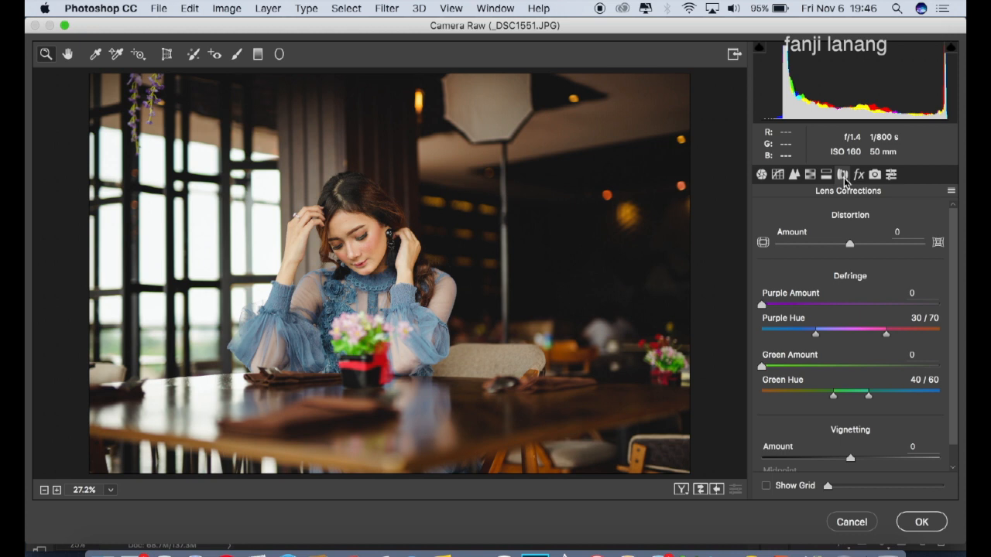
{"action": "left_click", "coordinate": [859, 176]}
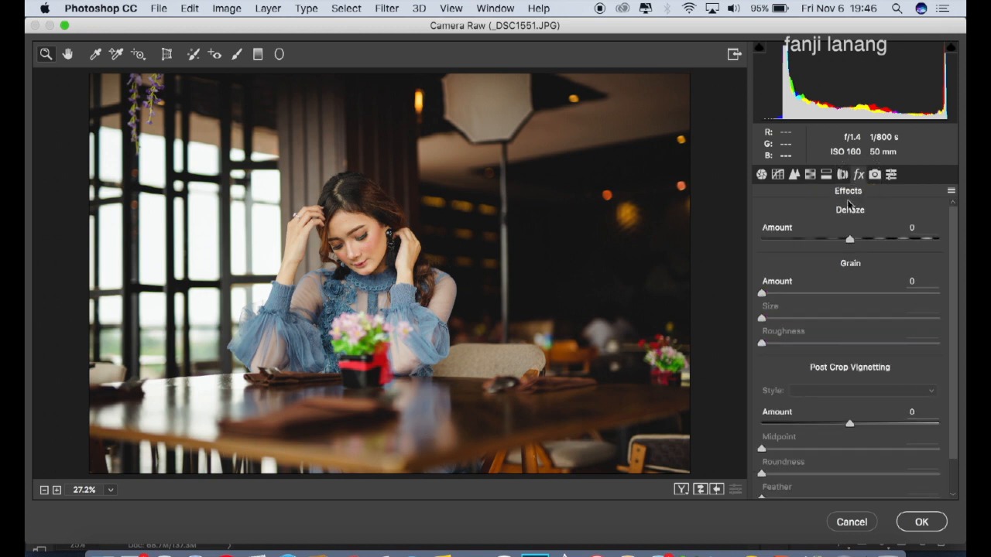
{"action": "left_click", "coordinate": [875, 174]}
{"action": "left_click_drag", "start_coordinate": [854, 271], "coordinate": [957, 282]}
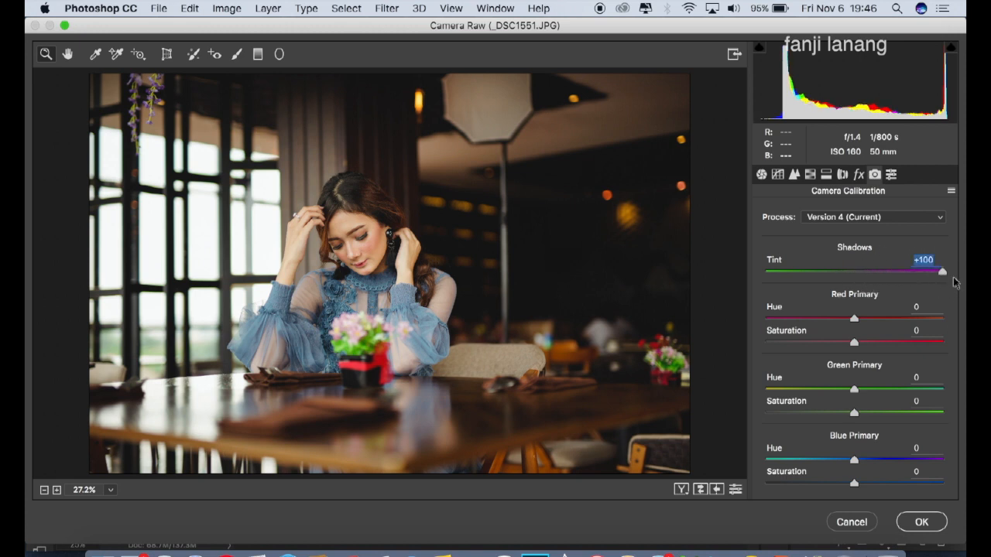
{"action": "left_click_drag", "start_coordinate": [874, 323], "coordinate": [837, 346]}
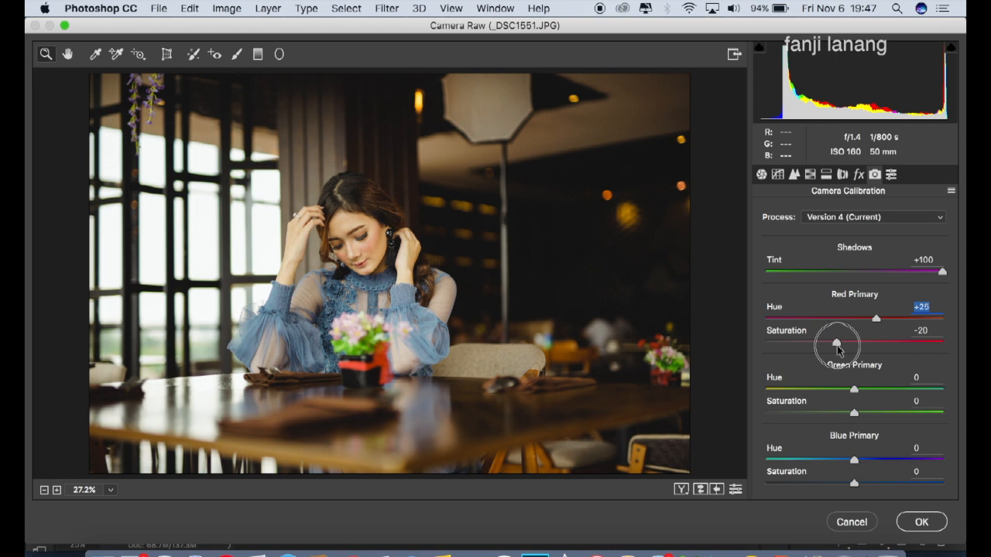
Step: Set the green primary hue to +50, the blue primary hue to -50 and the blue primary saturation to +15
{"action": "left_click_drag", "start_coordinate": [891, 389], "coordinate": [897, 394]}
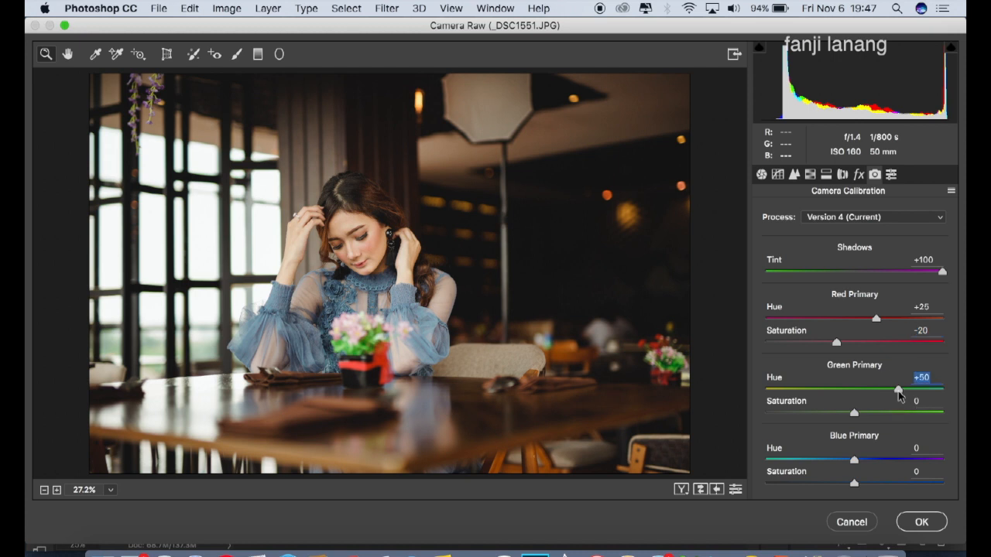
{"action": "left_click_drag", "start_coordinate": [808, 460], "coordinate": [809, 457]}
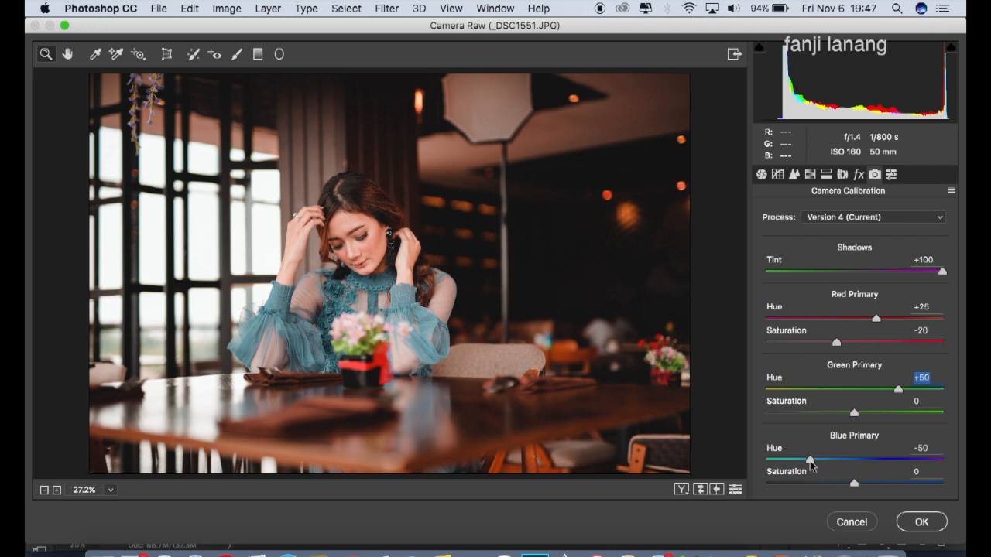
{"action": "left_click_drag", "start_coordinate": [855, 484], "coordinate": [869, 490]}
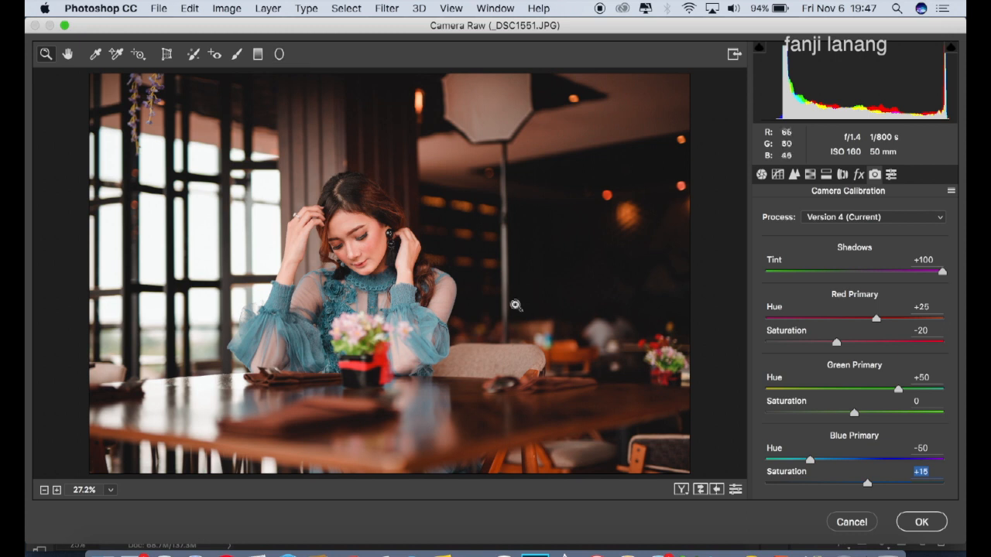
Step: Set up a new Radial Filter with a preset exposure increase and its effect applied inside
{"action": "left_click", "coordinate": [281, 55]}
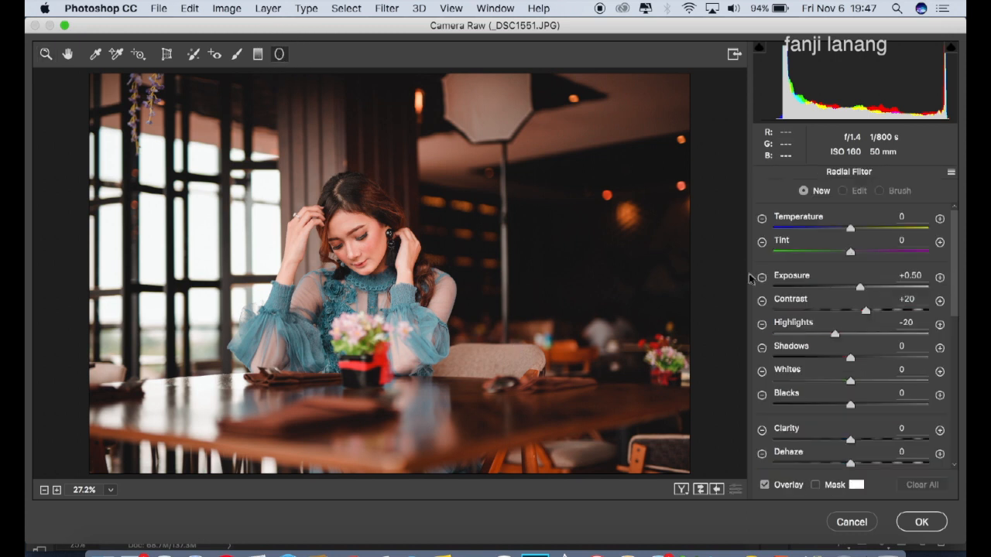
{"action": "left_click", "coordinate": [762, 278]}
{"action": "left_click", "coordinate": [940, 278]}
{"action": "left_click_drag", "start_coordinate": [954, 264], "coordinate": [955, 395]}
{"action": "left_click", "coordinate": [846, 334]}
{"action": "left_click", "coordinate": [898, 334]}
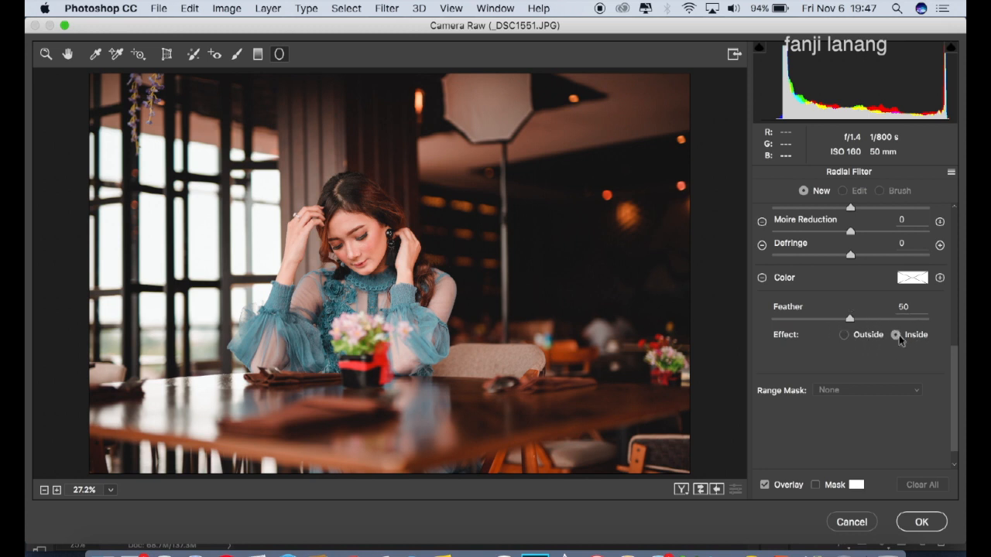
Step: Draw a large radial filter ellipse around the woman's face and upper body, with exposure +0.50 and contrast +12
{"action": "left_click_drag", "start_coordinate": [954, 372], "coordinate": [958, 199]}
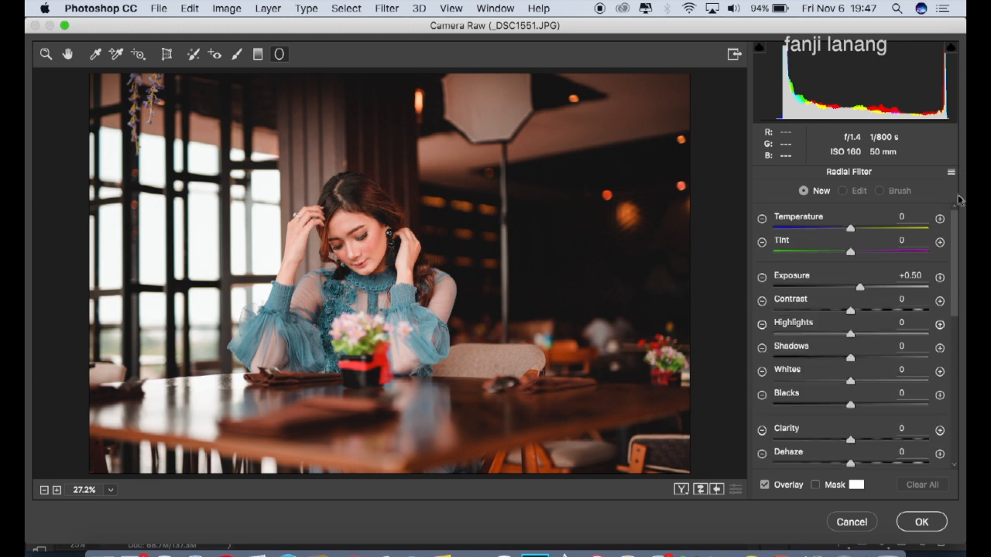
{"action": "left_click", "coordinate": [926, 276]}
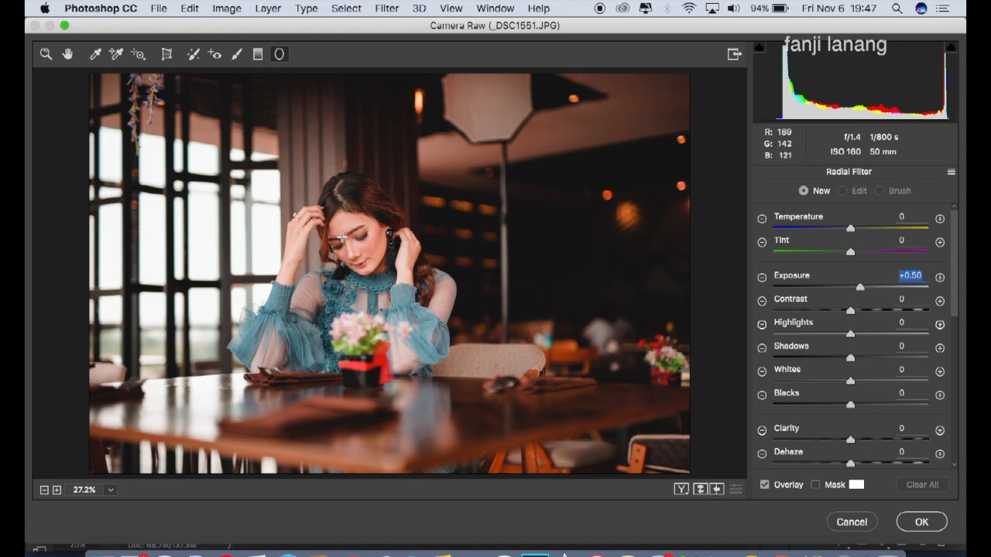
{"action": "left_click_drag", "start_coordinate": [343, 237], "coordinate": [481, 349]}
{"action": "left_click_drag", "start_coordinate": [418, 277], "coordinate": [424, 297]}
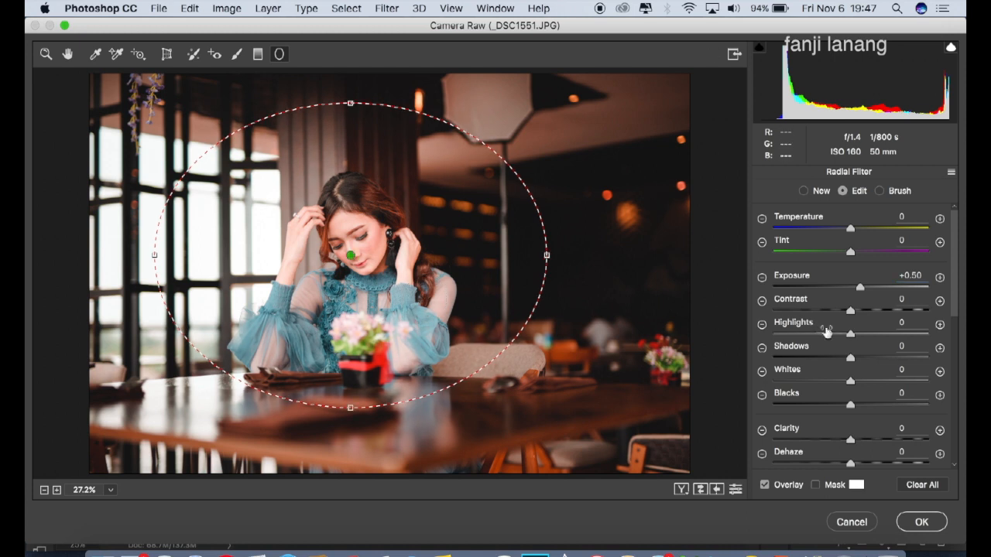
{"action": "left_click", "coordinate": [859, 310]}
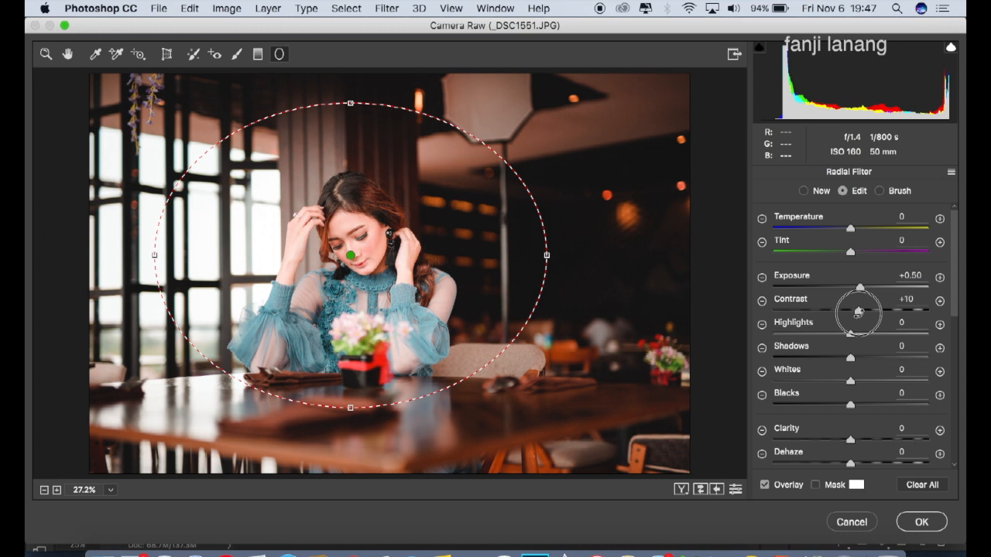
{"action": "left_click_drag", "start_coordinate": [858, 311], "coordinate": [860, 312]}
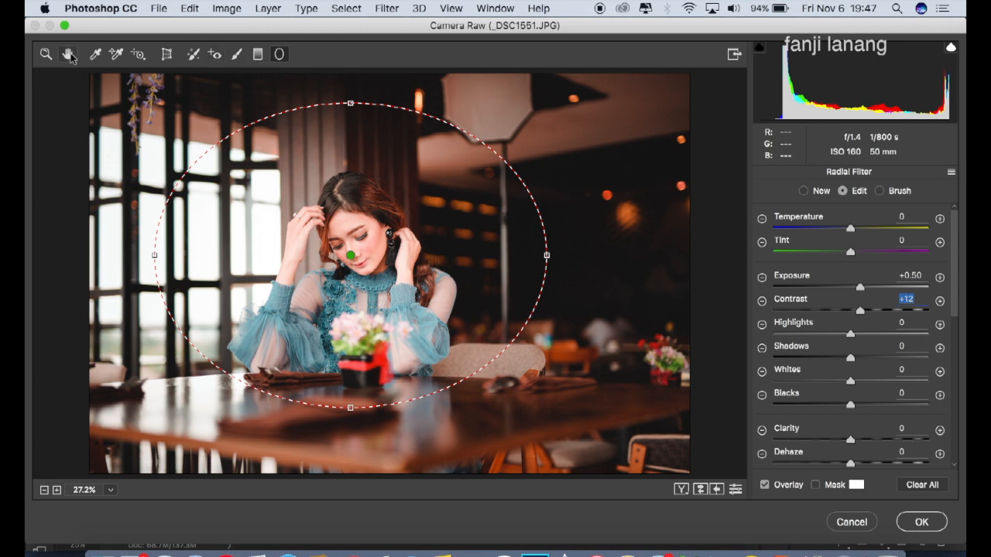
Step: Apply the Camera Raw adjustments to the Background copy layer and compare the photo before and after them
{"action": "left_click", "coordinate": [69, 56]}
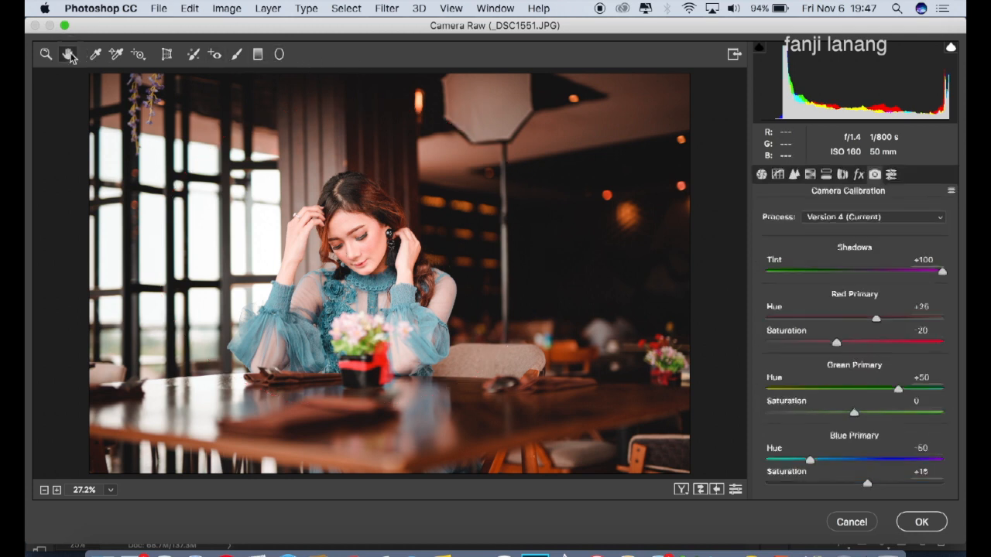
{"action": "left_click", "coordinate": [762, 175]}
{"action": "left_click", "coordinate": [681, 489]}
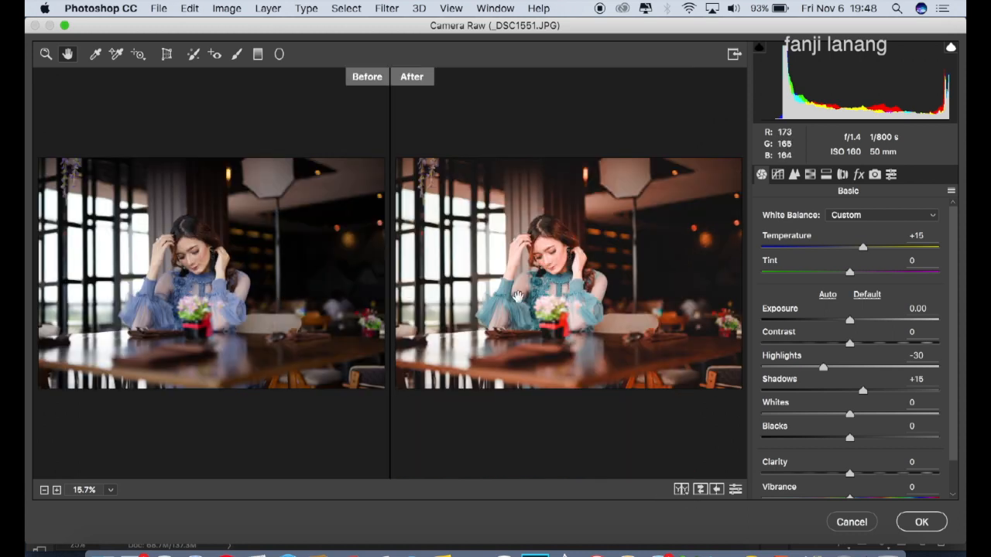
{"action": "left_click", "coordinate": [922, 524]}
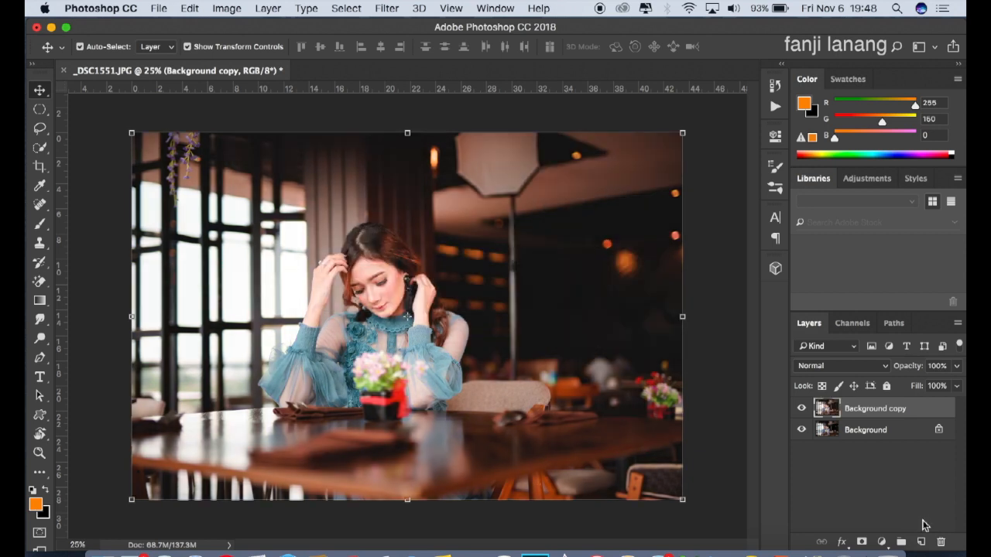
{"action": "left_click", "coordinate": [800, 408]}
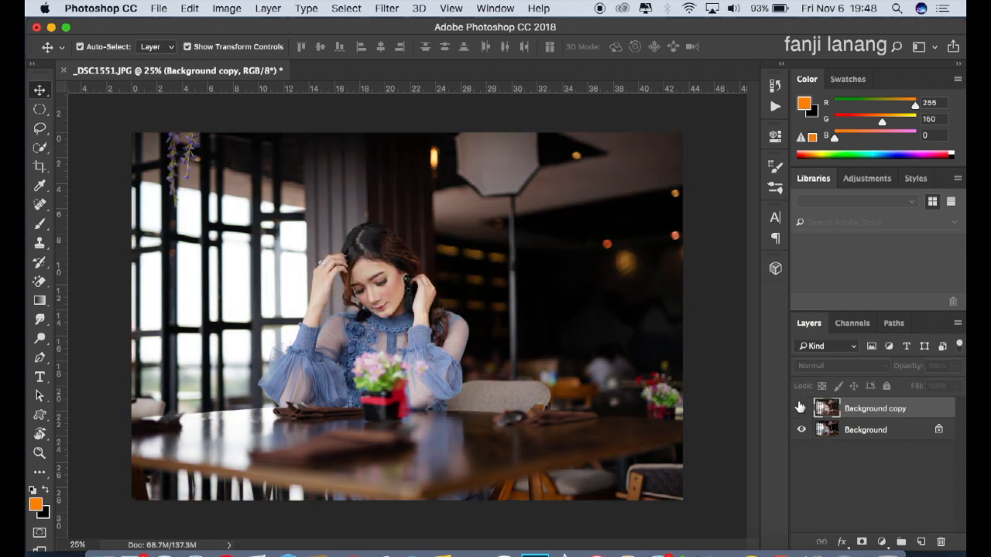
{"action": "left_click", "coordinate": [800, 407]}
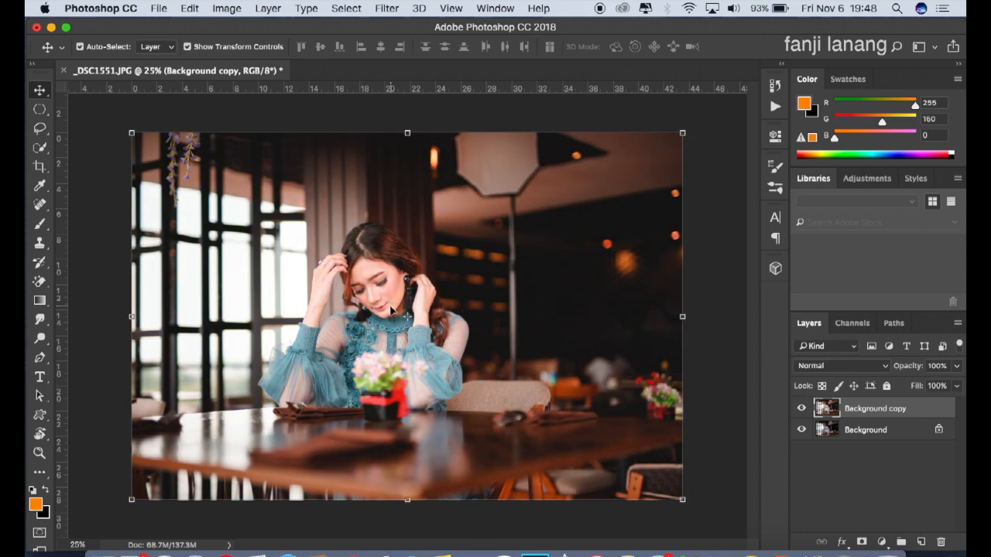
Step: Add a Selective Color adjustment layer above Background copy and reduce the cyan in the Reds
{"action": "left_click", "coordinate": [881, 541]}
{"action": "left_click", "coordinate": [885, 517]}
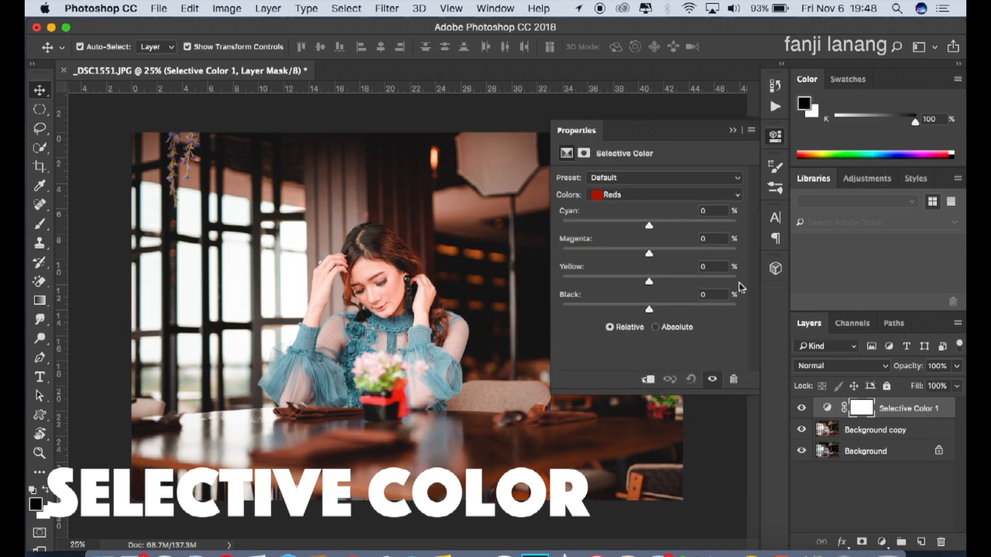
{"action": "left_click_drag", "start_coordinate": [612, 222], "coordinate": [606, 227]}
Step: Reduce the cyan in the Yellows of the Selective Color layer and compare the photo with and without the layer
{"action": "left_click", "coordinate": [624, 195]}
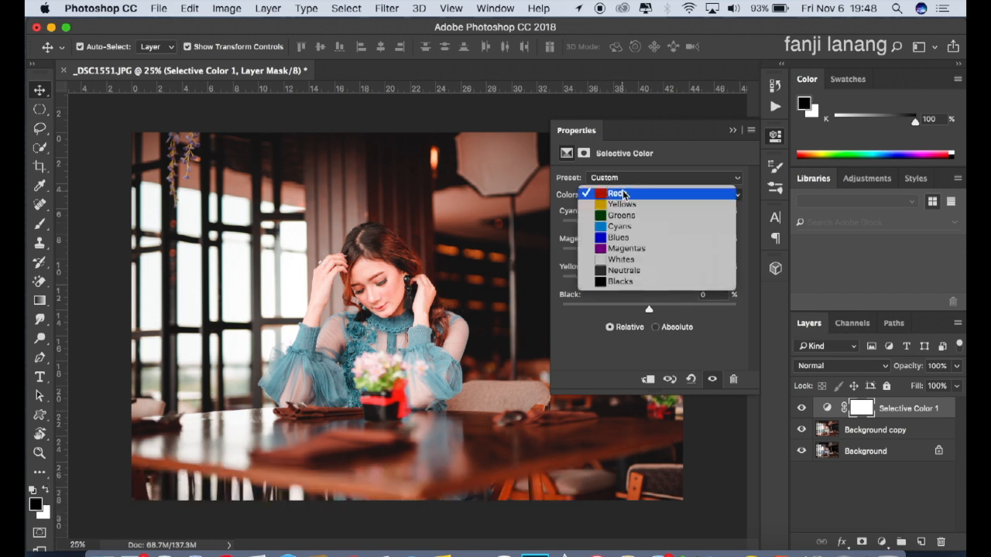
{"action": "left_click", "coordinate": [624, 205]}
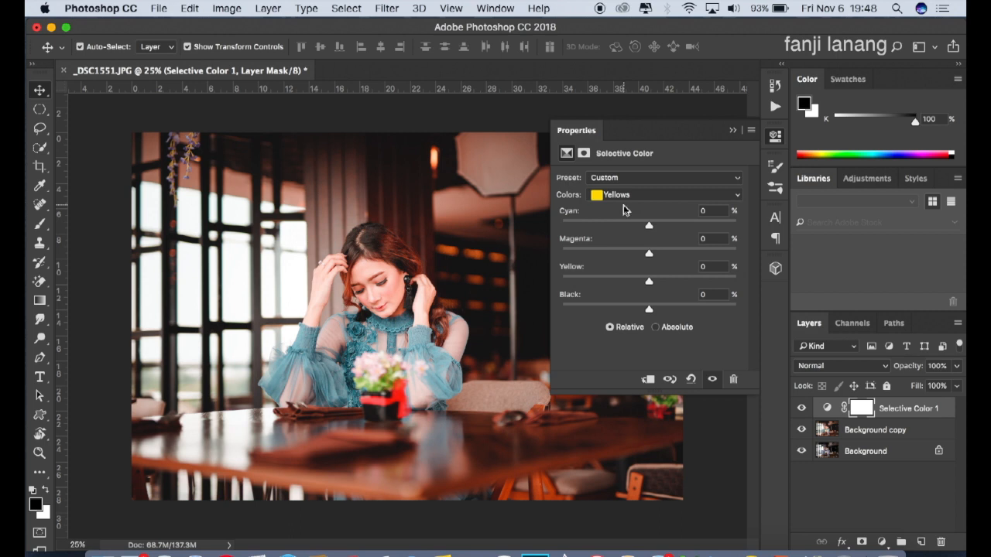
{"action": "left_click", "coordinate": [605, 224]}
{"action": "left_click_drag", "start_coordinate": [606, 224], "coordinate": [606, 224]}
{"action": "left_click", "coordinate": [733, 133]}
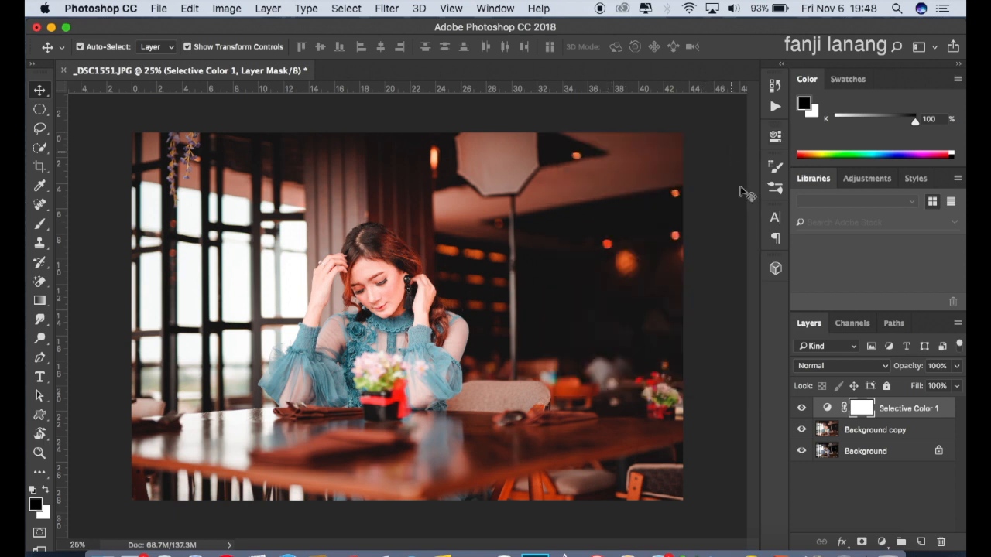
{"action": "left_click", "coordinate": [797, 409]}
{"action": "left_click", "coordinate": [799, 408]}
Step: Add a Hue/Saturation adjustment layer with the Master hue at +6 and compare the photo with and without it
{"action": "left_click", "coordinate": [883, 541]}
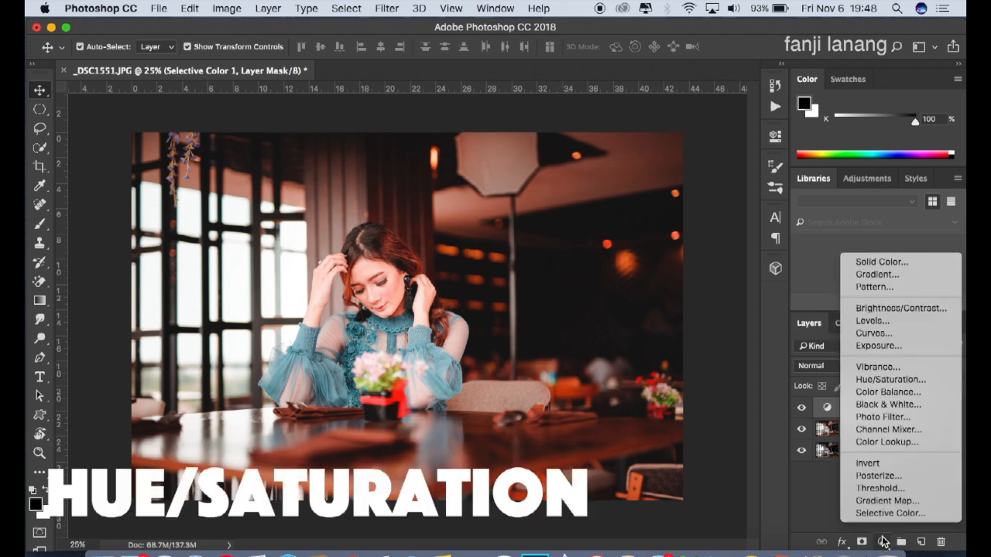
{"action": "left_click", "coordinate": [914, 380]}
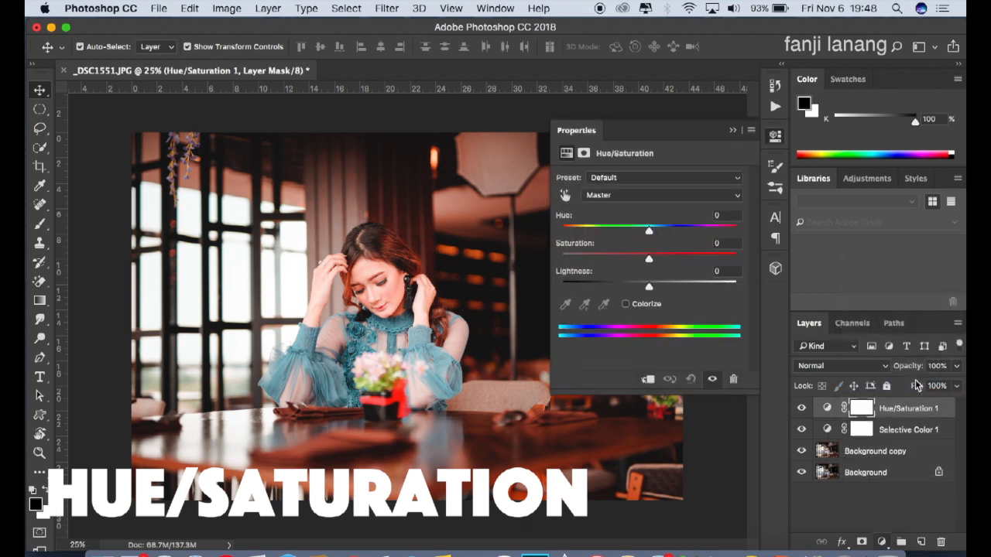
{"action": "left_click", "coordinate": [655, 198]}
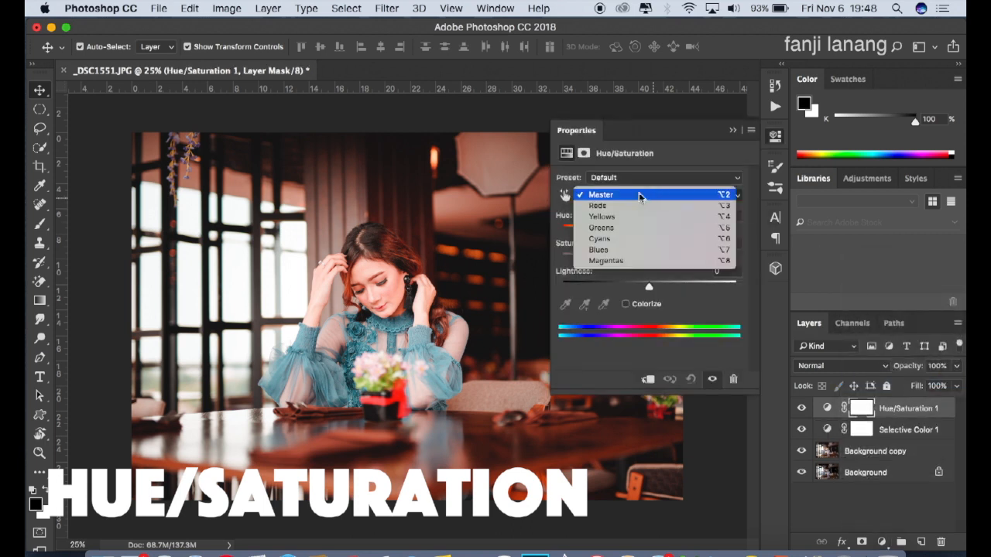
{"action": "left_click", "coordinate": [638, 197]}
{"action": "left_click_drag", "start_coordinate": [652, 234], "coordinate": [654, 232]}
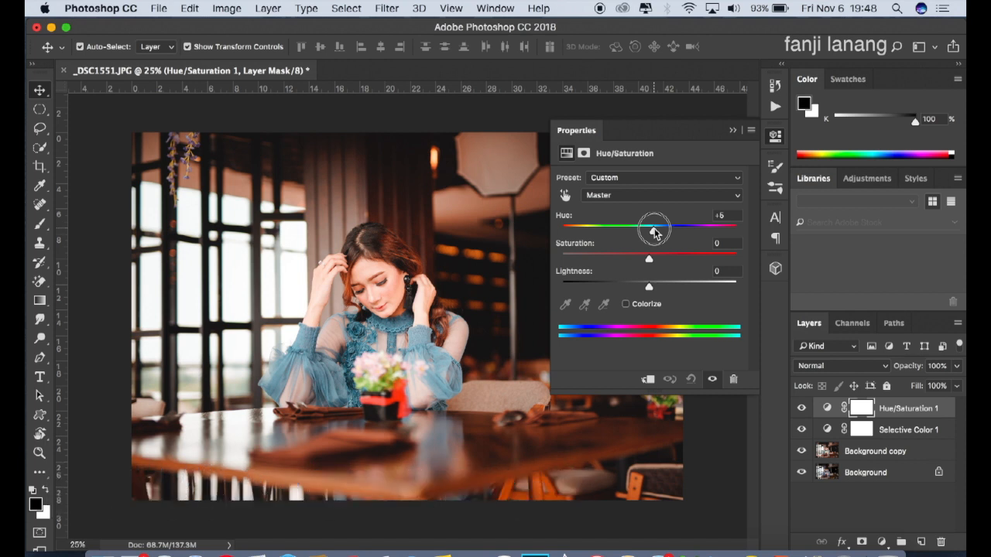
{"action": "left_click", "coordinate": [732, 130]}
{"action": "left_click", "coordinate": [802, 407]}
{"action": "left_click", "coordinate": [802, 408]}
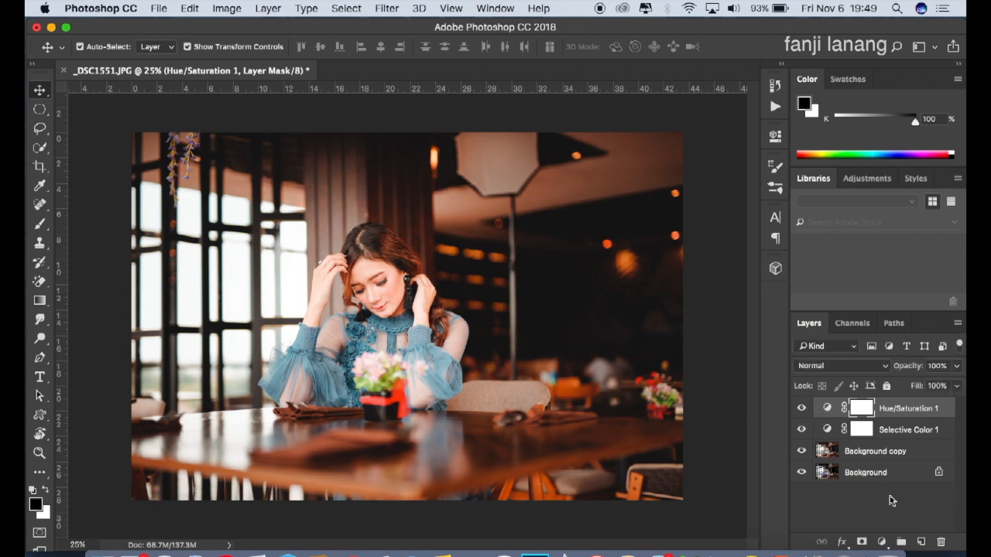
Step: Add a new empty layer on top and ready the Brush tool with white as the foreground color
{"action": "left_click", "coordinate": [918, 543]}
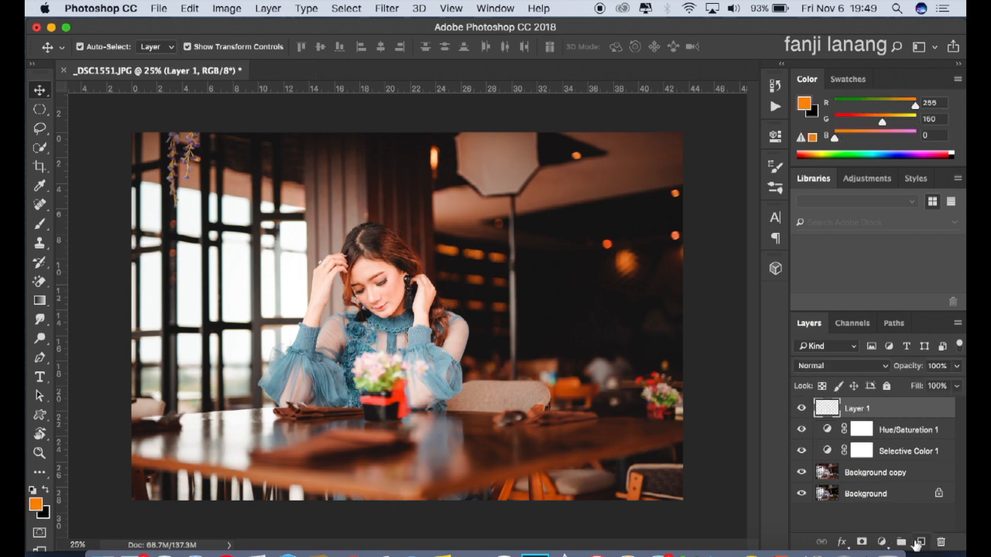
{"action": "left_click", "coordinate": [41, 224]}
{"action": "left_click", "coordinate": [33, 490]}
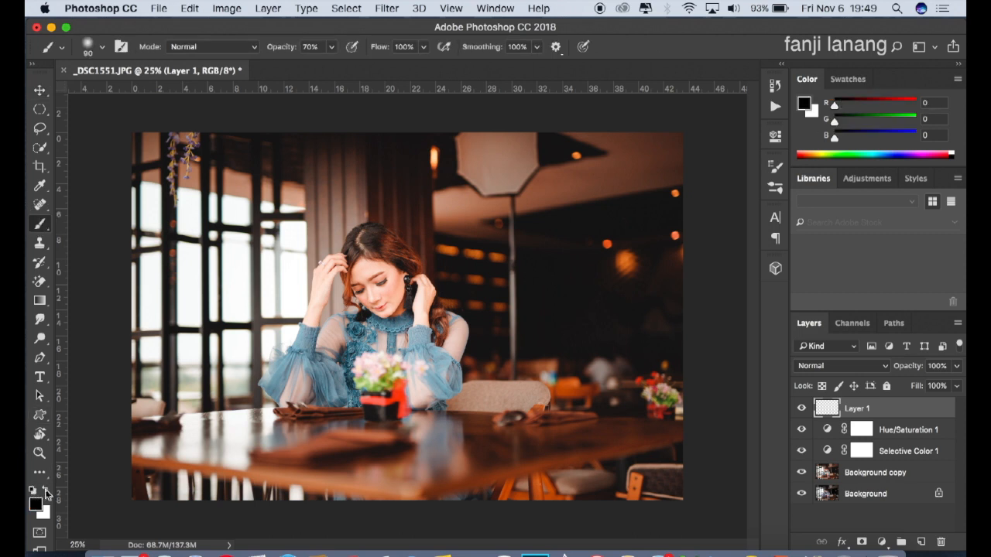
{"action": "left_click", "coordinate": [48, 493]}
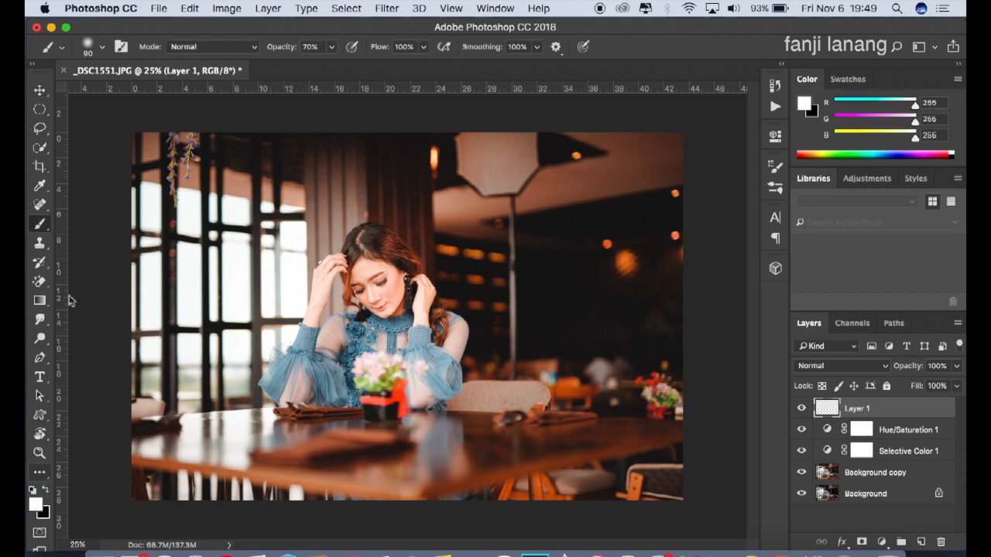
Step: Choose the handwritten signature brush preset and enlarge it to 600 px
{"action": "left_click", "coordinate": [101, 46]}
{"action": "left_click", "coordinate": [77, 155]}
{"action": "left_click", "coordinate": [676, 52]}
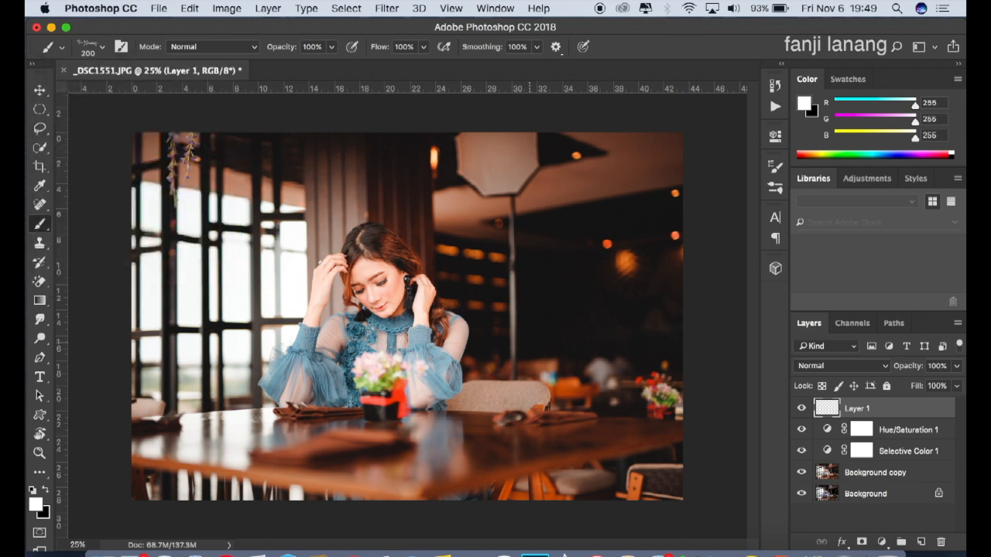
{"action": "key", "text": "bracketright"}
{"action": "key", "text": "bracketright"}
{"action": "key", "text": "bracketright"}
{"action": "key", "text": "bracketright"}
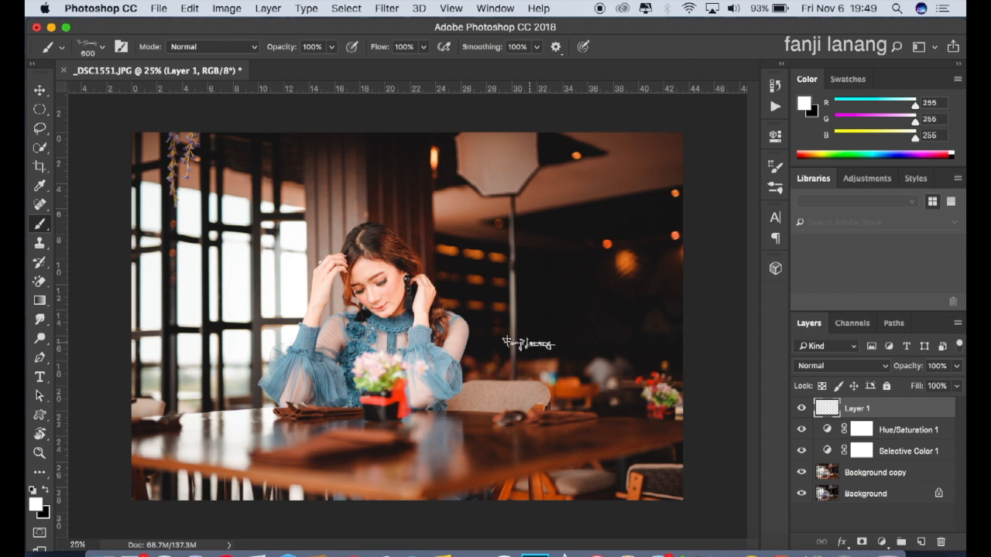